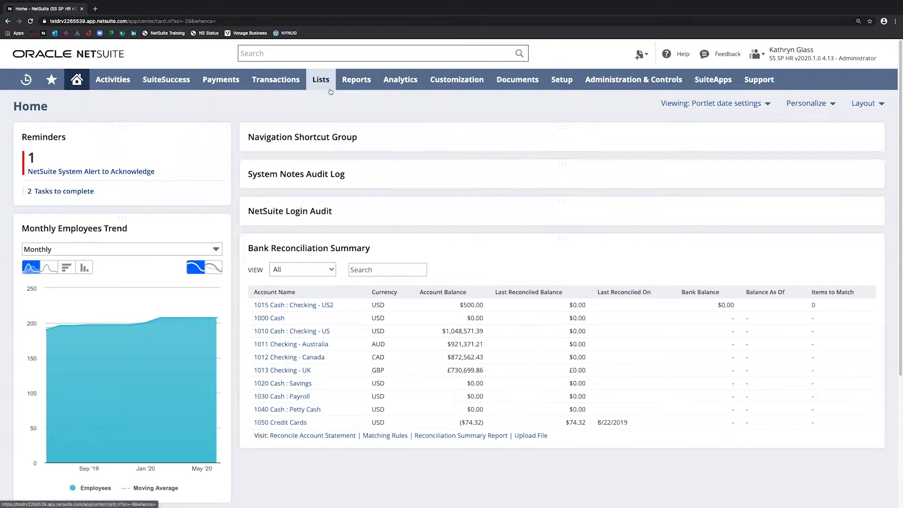
# Start a new lead record, set its type to Company and name the company TEST L/P/C
pyautogui.moveTo(291, 87)
pyautogui.moveTo(321, 80)
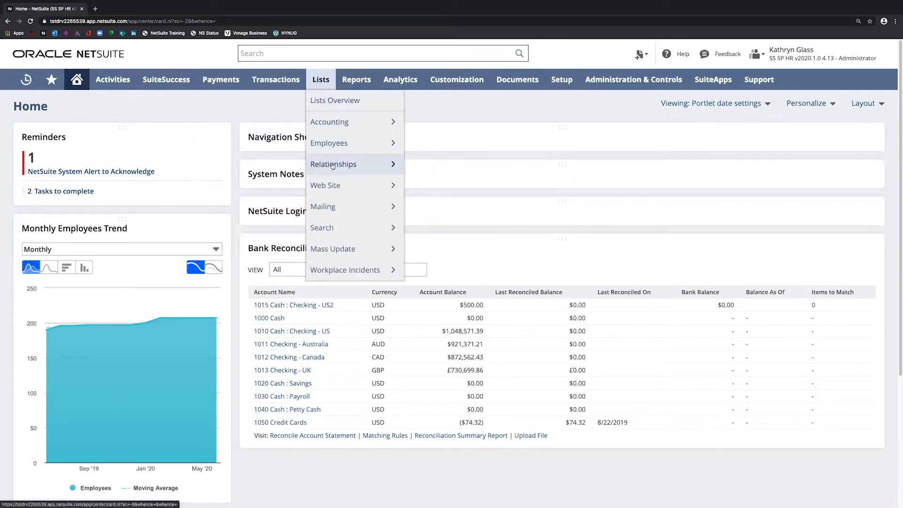
pyautogui.moveTo(350, 164)
pyautogui.moveTo(447, 165)
pyautogui.click(522, 169)
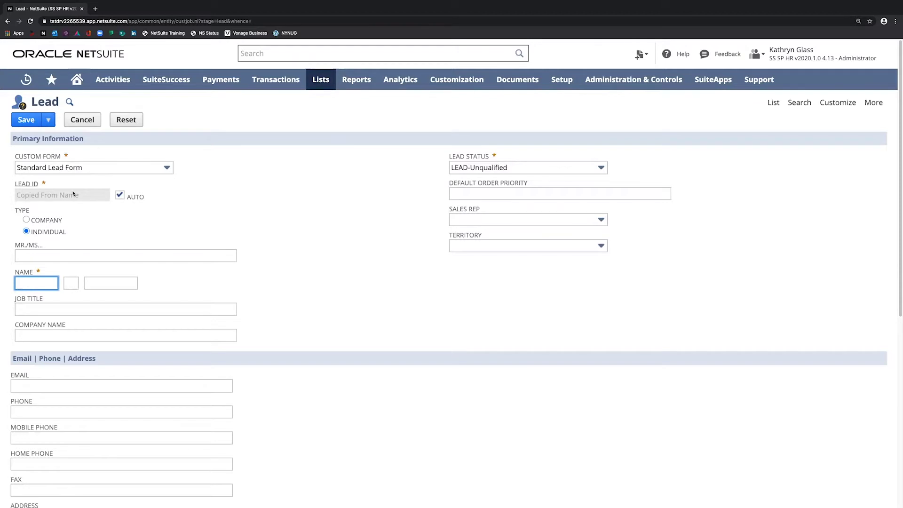
pyautogui.click(27, 220)
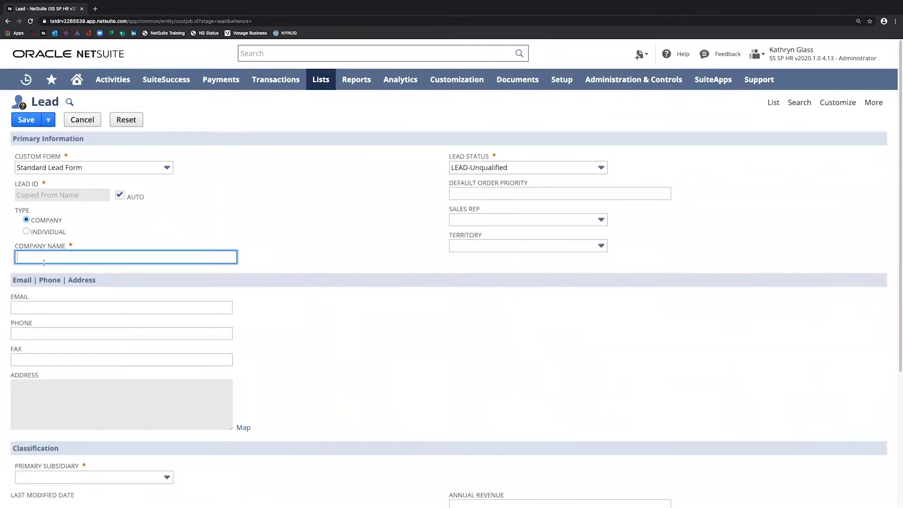
pyautogui.write('TEST L/P/C')
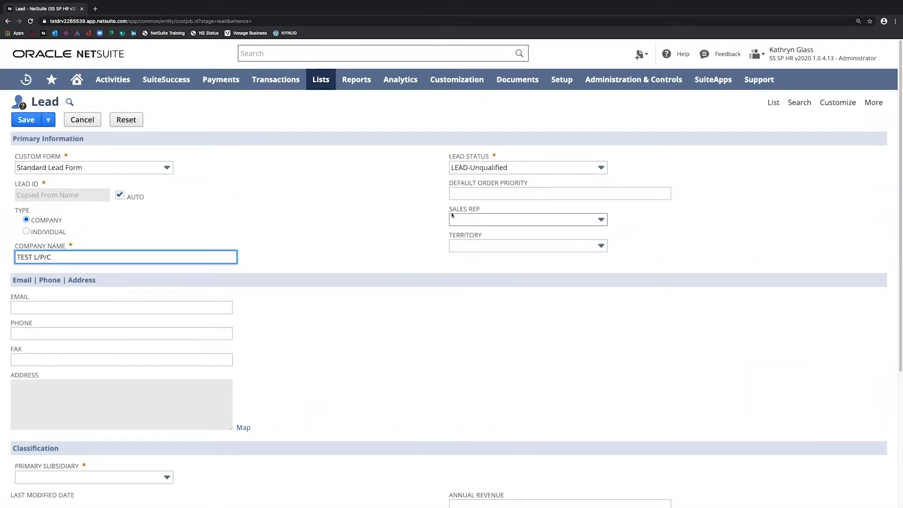
# Try LEAD-Qualified as the lead status, look through the sales rep choices, and restore the status to LEAD-Unqualified
pyautogui.click(474, 170)
pyautogui.click(474, 170)
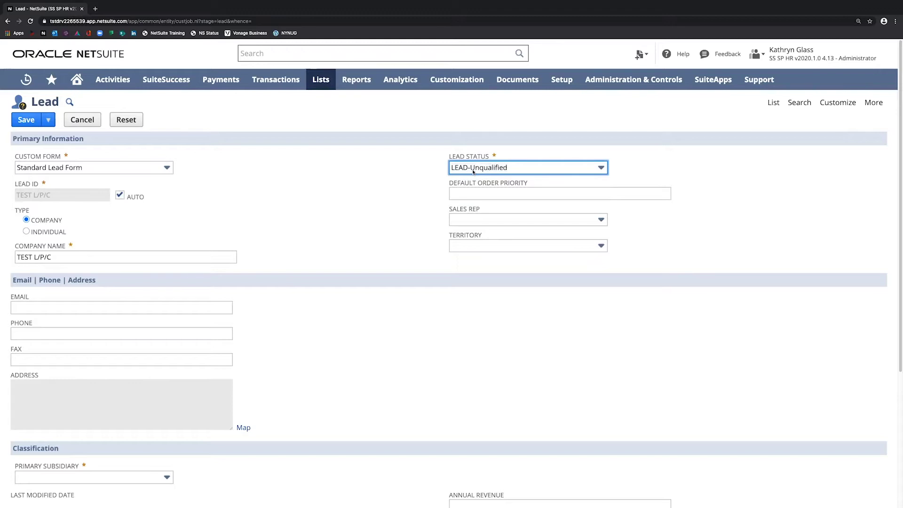
pyautogui.click(474, 171)
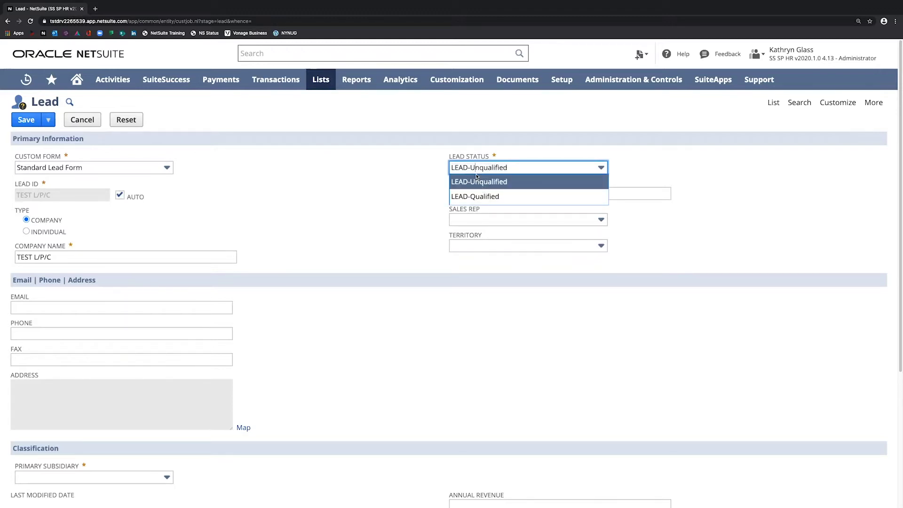
pyautogui.click(478, 199)
pyautogui.click(522, 222)
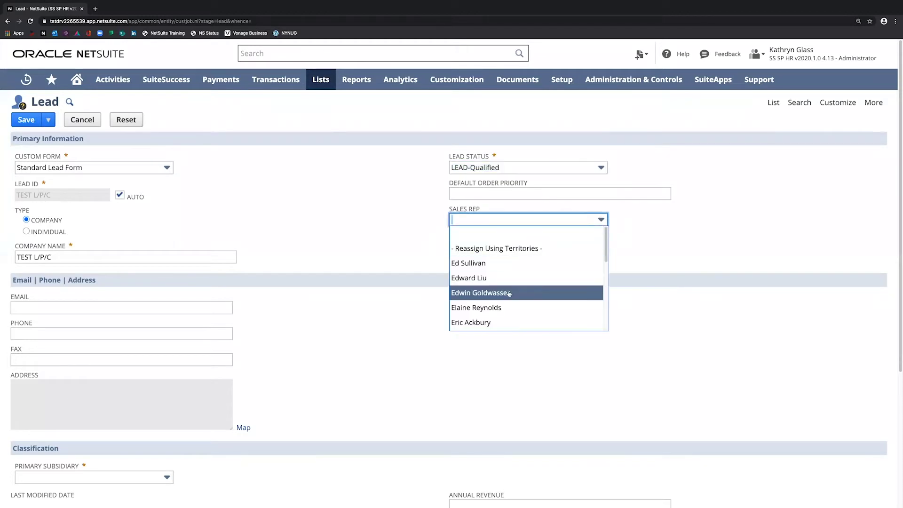
pyautogui.scroll(-5, 509, 295)
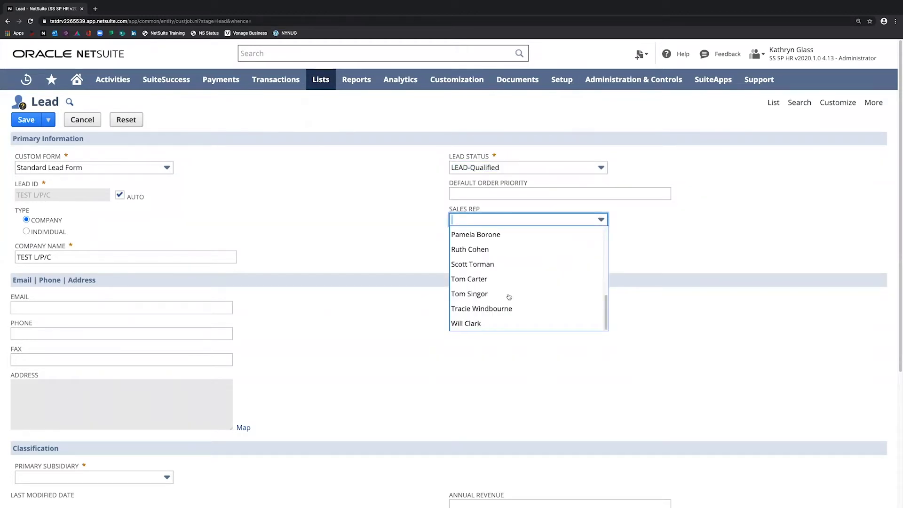
pyautogui.scroll(5, 509, 295)
pyautogui.click(522, 167)
pyautogui.click(522, 180)
pyautogui.click(411, 231)
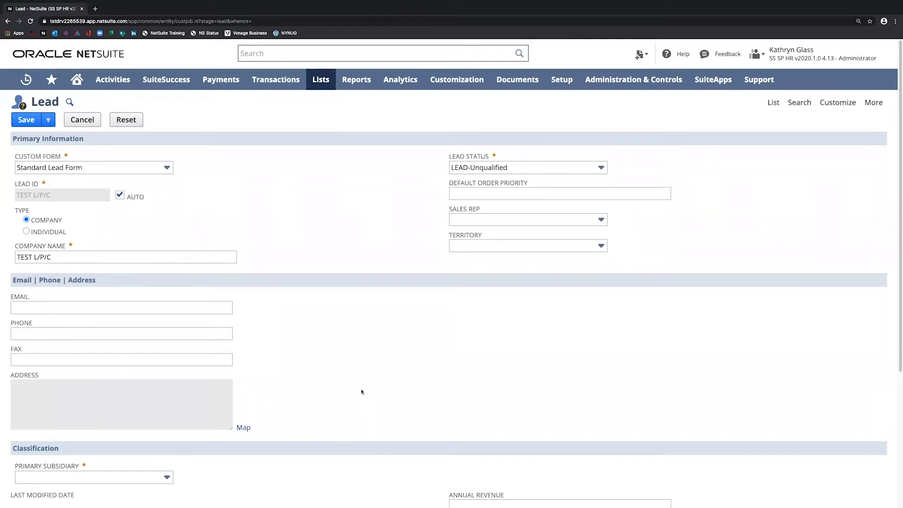
# Fill in the lead's qualification details with sales readiness Warm, buying reason New Requirement and buying time frame Less than 1 month
pyautogui.scroll(-3, 362, 392)
pyautogui.scroll(-3, 364, 393)
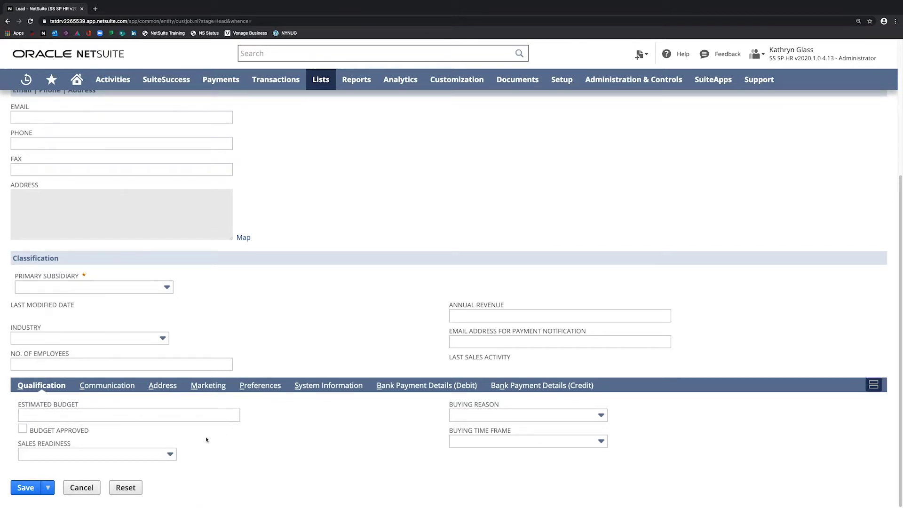
pyautogui.click(162, 456)
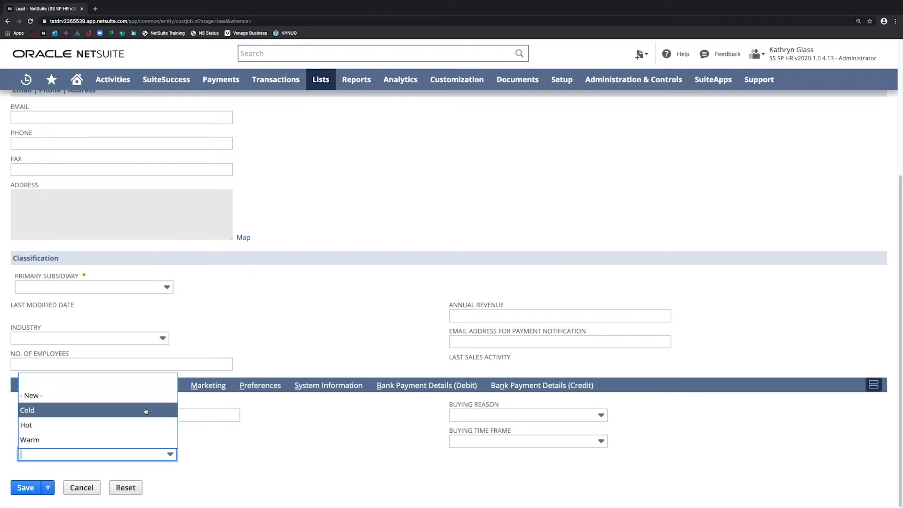
pyautogui.click(146, 439)
pyautogui.click(541, 415)
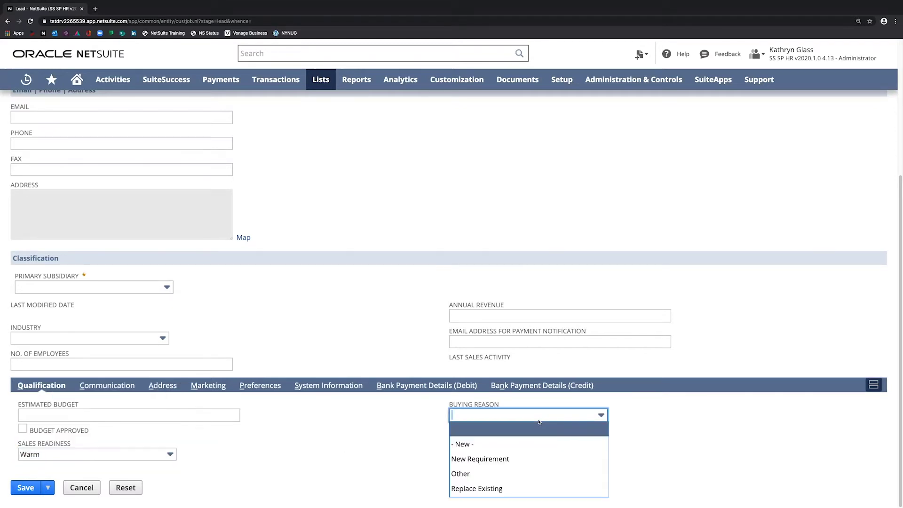
pyautogui.click(522, 459)
pyautogui.click(520, 440)
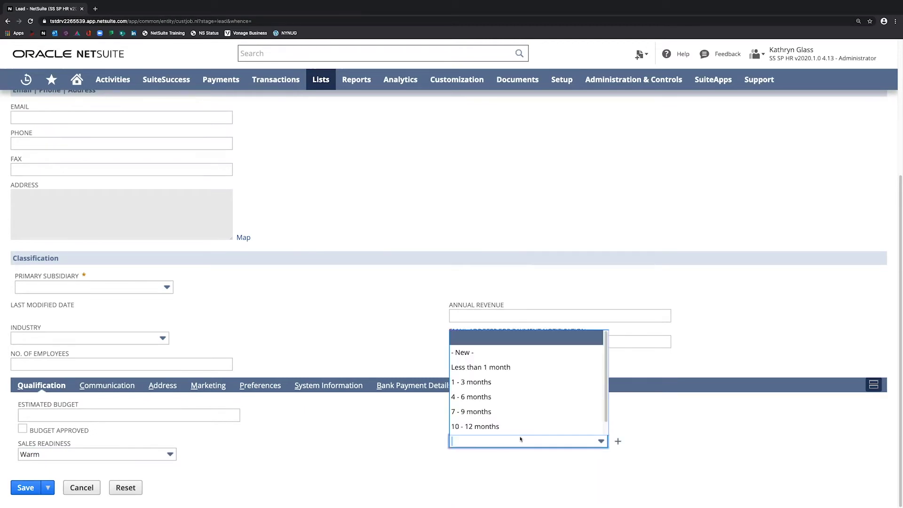
pyautogui.click(513, 368)
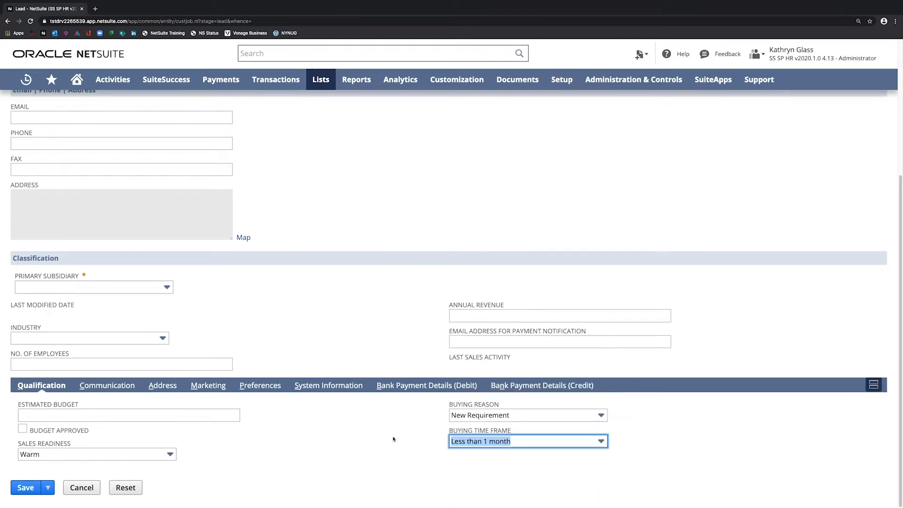
pyautogui.click(98, 412)
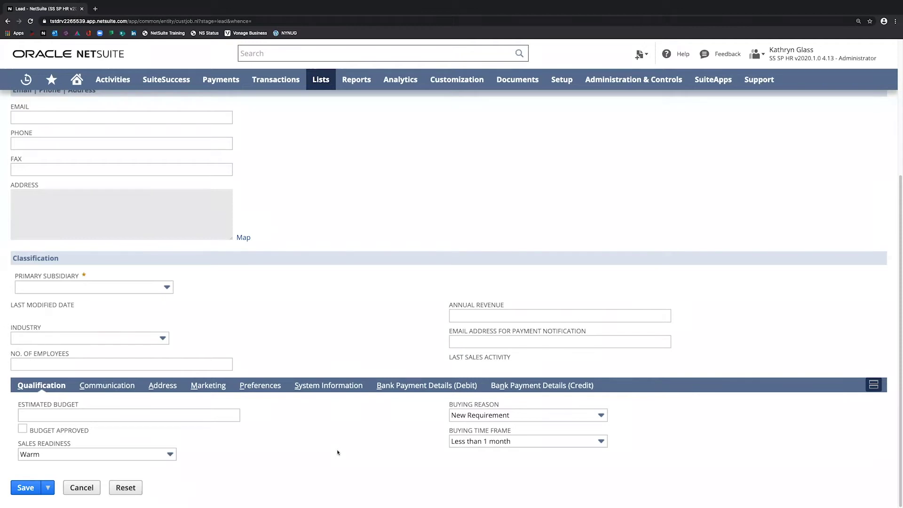
# Set the lead's primary subsidiary to United States
pyautogui.click(132, 288)
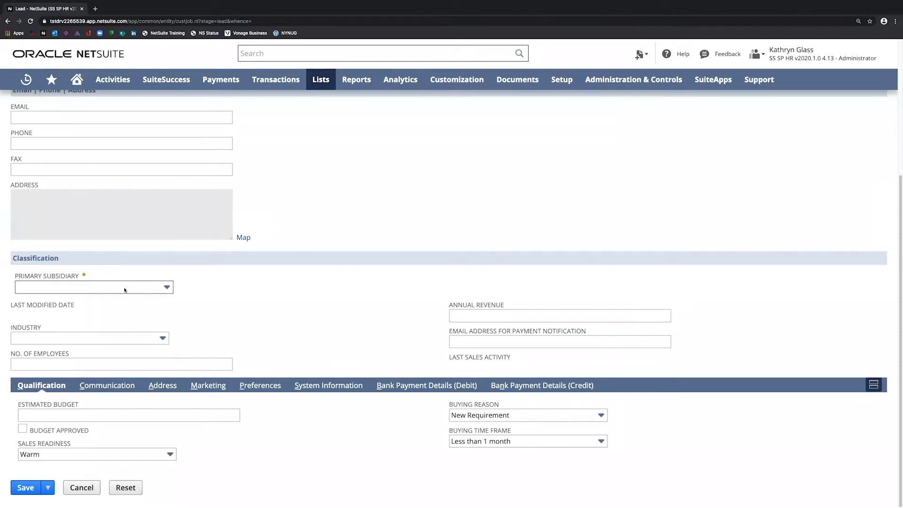
pyautogui.click(115, 328)
pyautogui.click(317, 330)
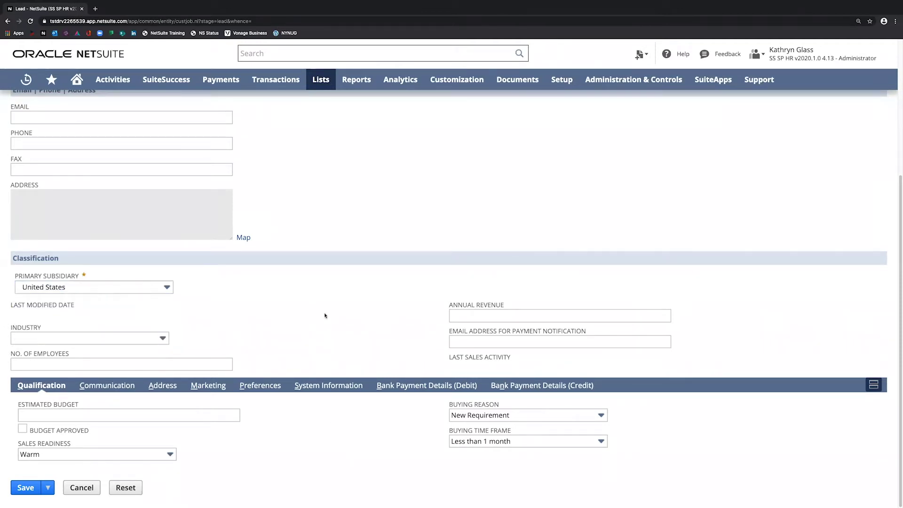
# Review the lead's communication, address, marketing, preferences, system information and bank payment sections, and return to the qualification details
pyautogui.scroll(4, 322, 320)
pyautogui.scroll(-4, 322, 320)
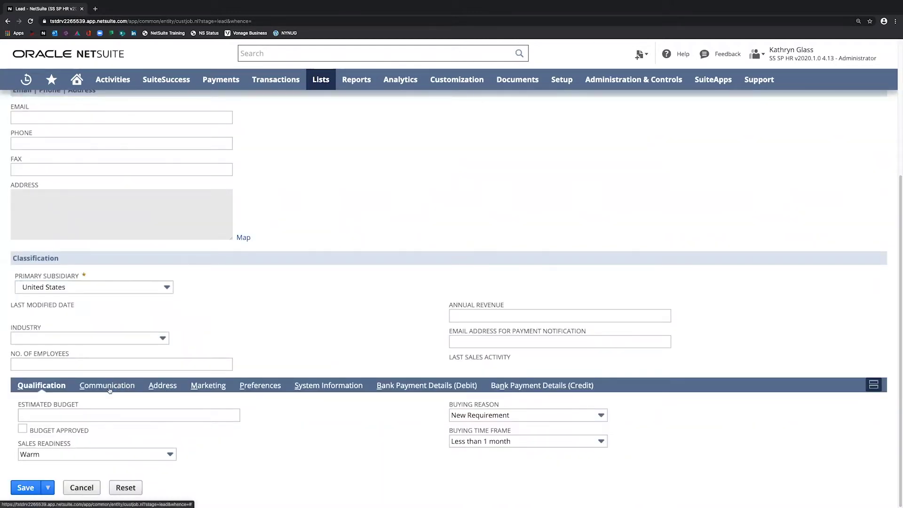
pyautogui.click(108, 385)
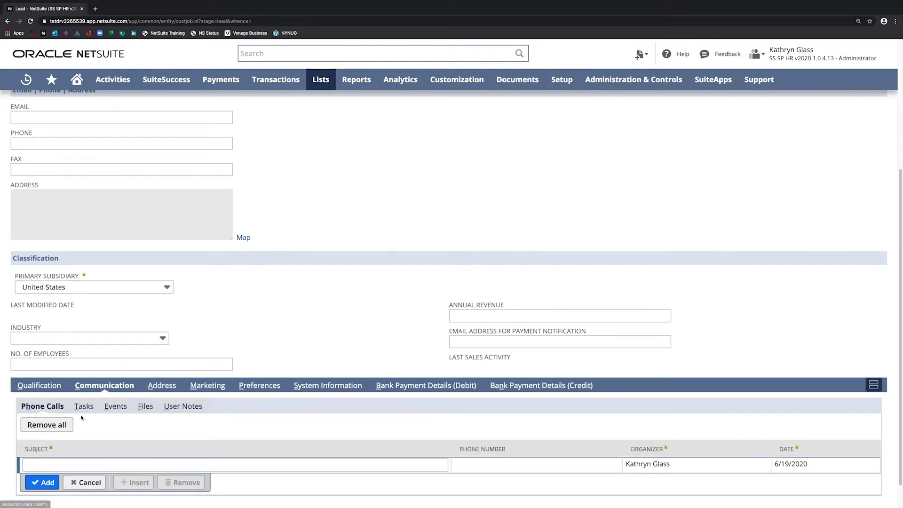
pyautogui.click(146, 407)
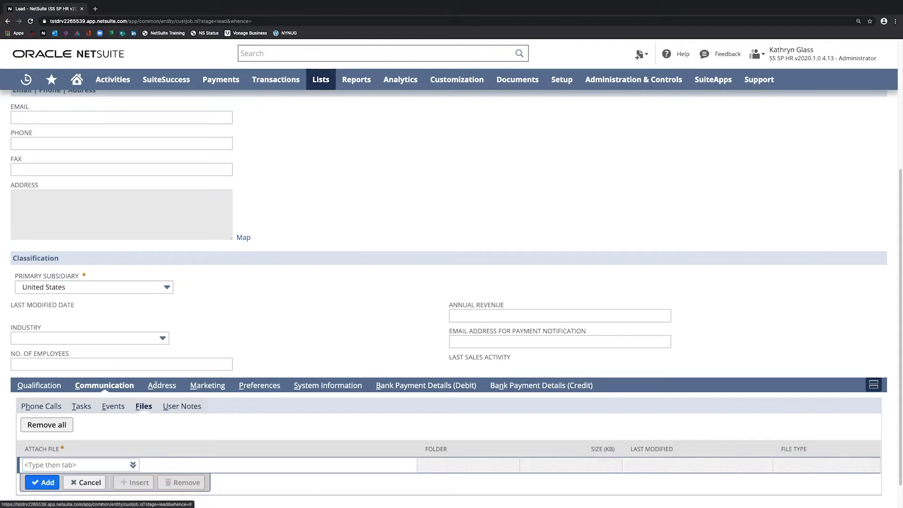
pyautogui.click(160, 385)
pyautogui.click(200, 406)
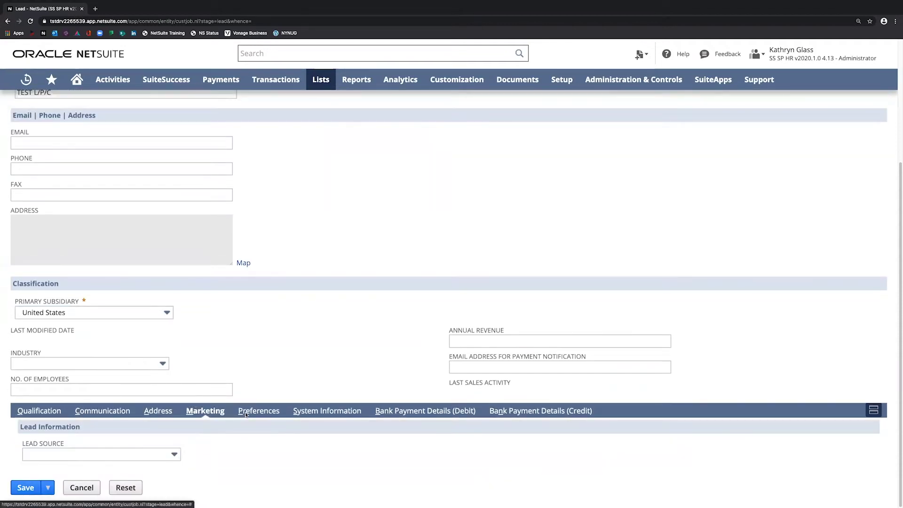
pyautogui.click(245, 412)
pyautogui.click(319, 396)
pyautogui.click(412, 438)
pyautogui.click(544, 440)
pyautogui.click(34, 442)
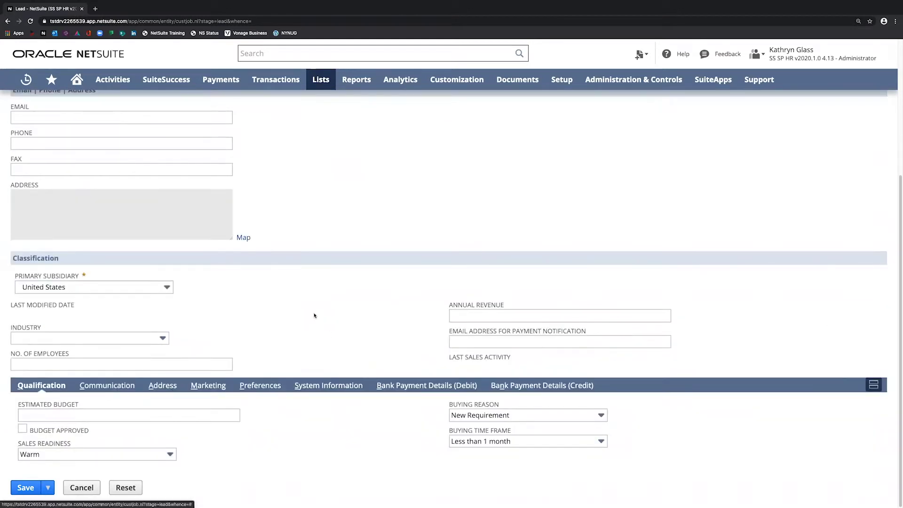
# Save the new TEST L/P/C lead record
pyautogui.scroll(5, 291, 241)
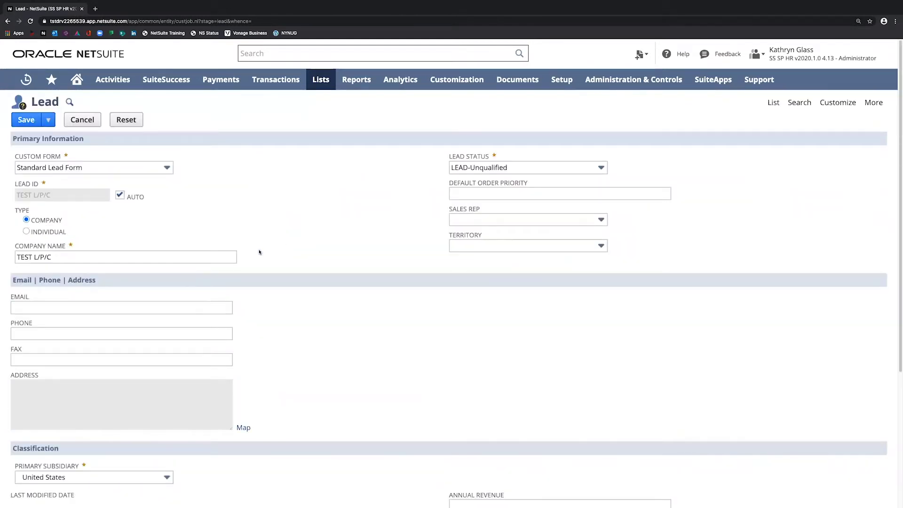
pyautogui.click(26, 121)
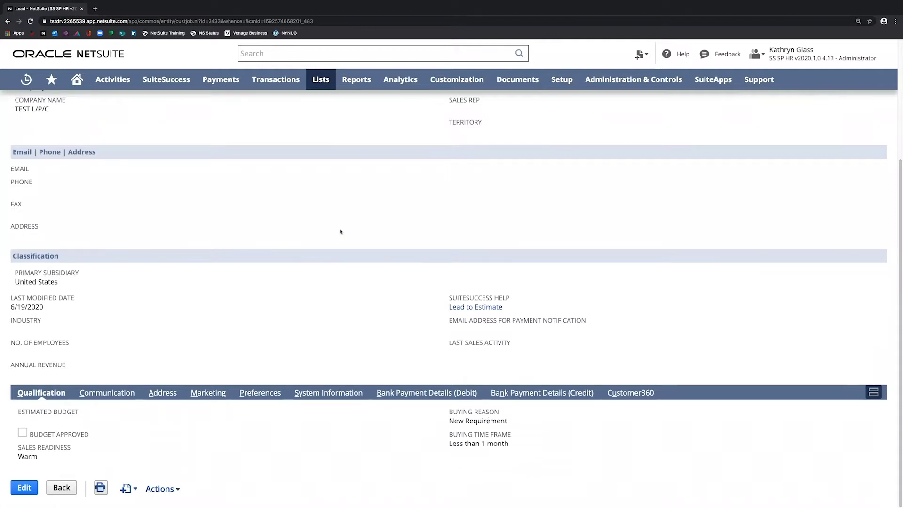
# Open the sales setup's CRM Lists page in a separate browser tab
pyautogui.moveTo(563, 81)
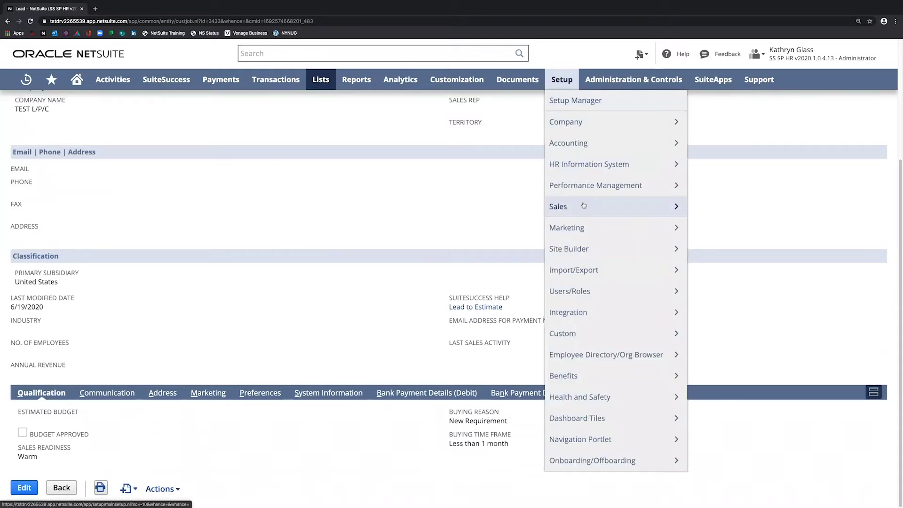
pyautogui.moveTo(581, 206)
pyautogui.rightClick(748, 269)
pyautogui.click(772, 273)
pyautogui.hotkey('ctrl', 'Tab')
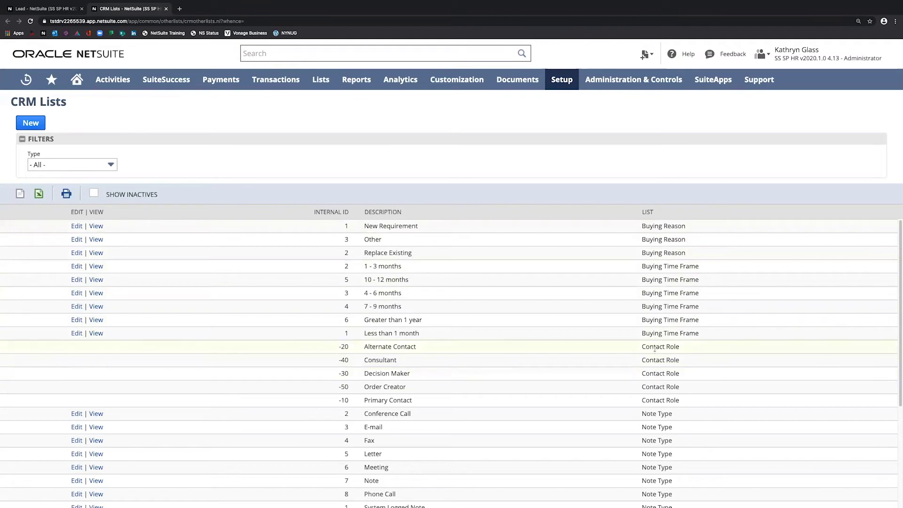
# Examine the CRM list values down to the Win/Loss Reason entries, and close the page to return to the lead record
pyautogui.scroll(-3, 661, 306)
pyautogui.scroll(-1, 667, 440)
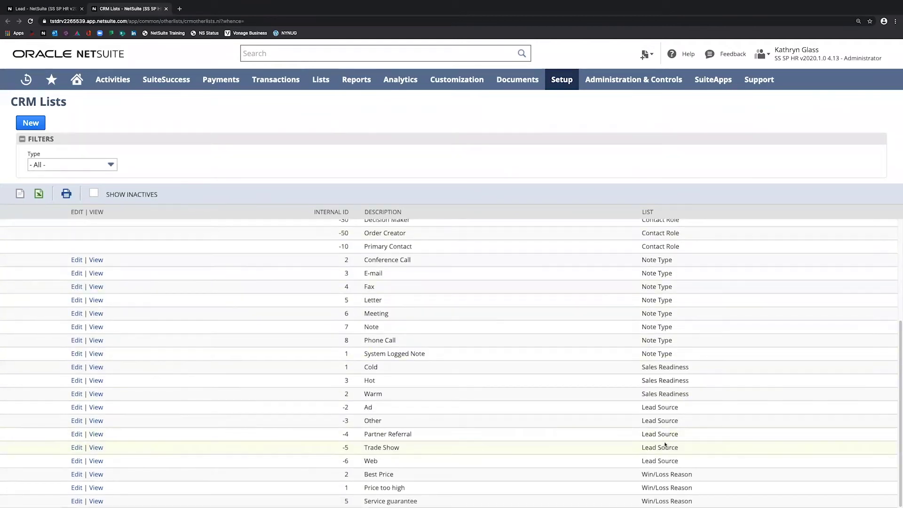
pyautogui.moveTo(643, 474); pyautogui.dragTo(706, 502)
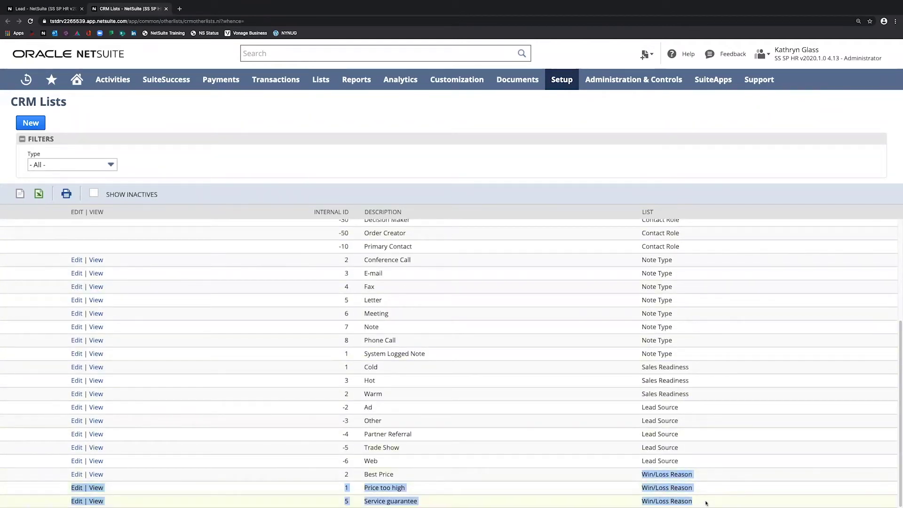
pyautogui.click(695, 494)
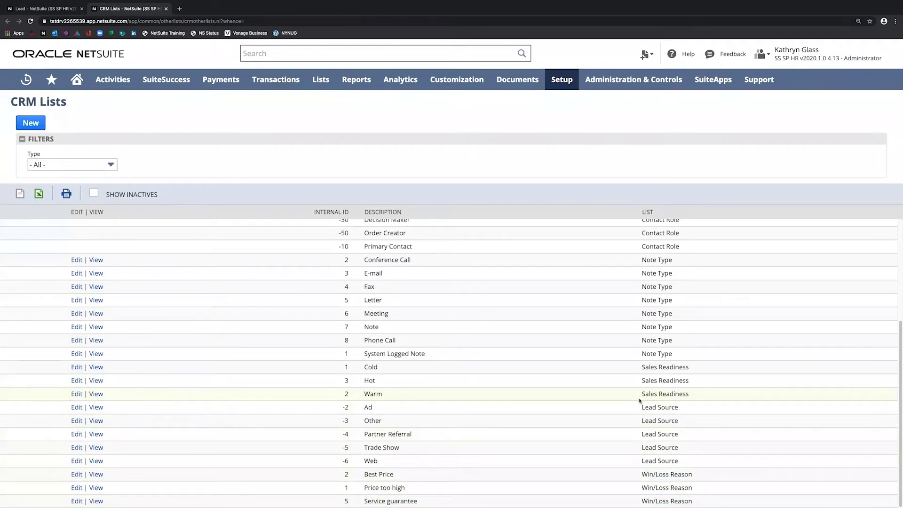
pyautogui.scroll(3, 448, 380)
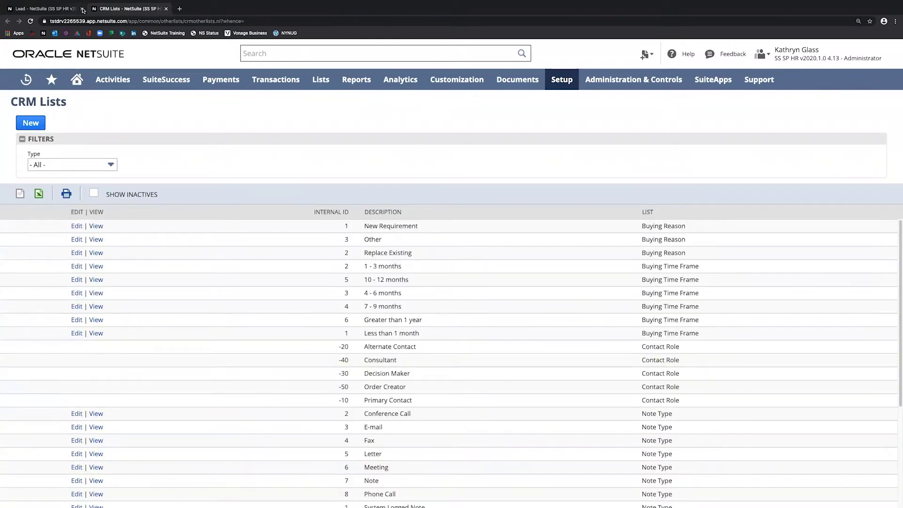
pyautogui.click(167, 9)
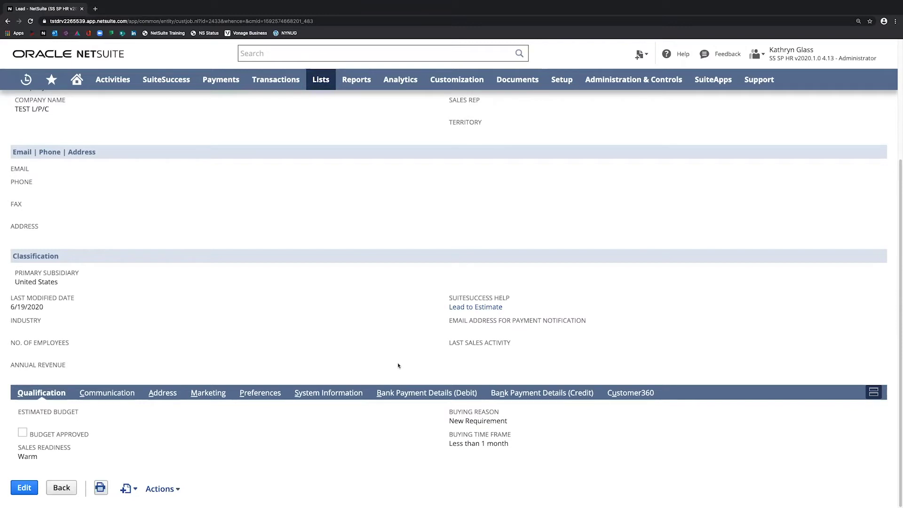
# Open a new sales opportunity form in a separate browser tab and switch to it
pyautogui.scroll(4, 395, 365)
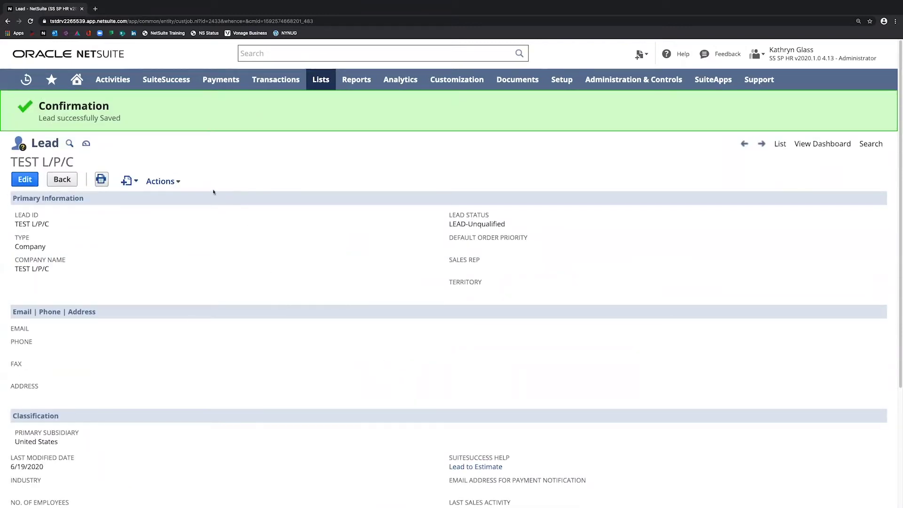
pyautogui.moveTo(129, 183)
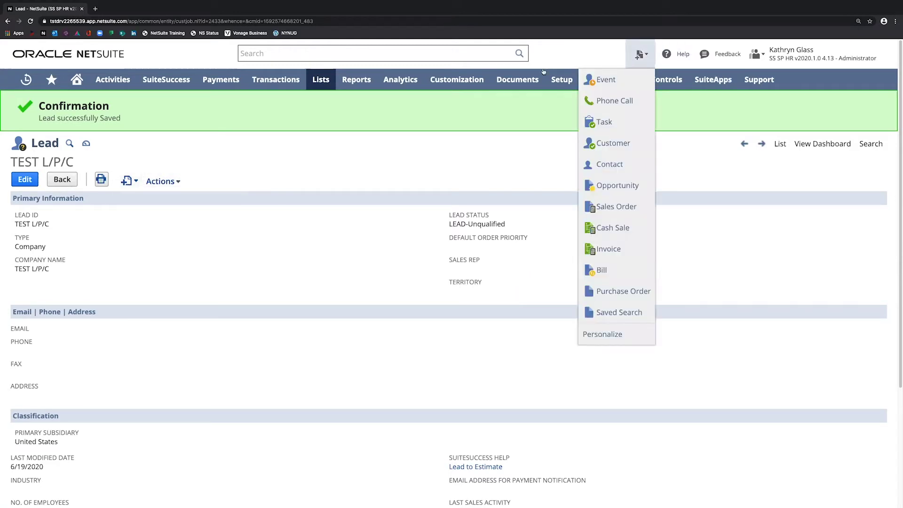
pyautogui.moveTo(641, 62)
pyautogui.moveTo(276, 80)
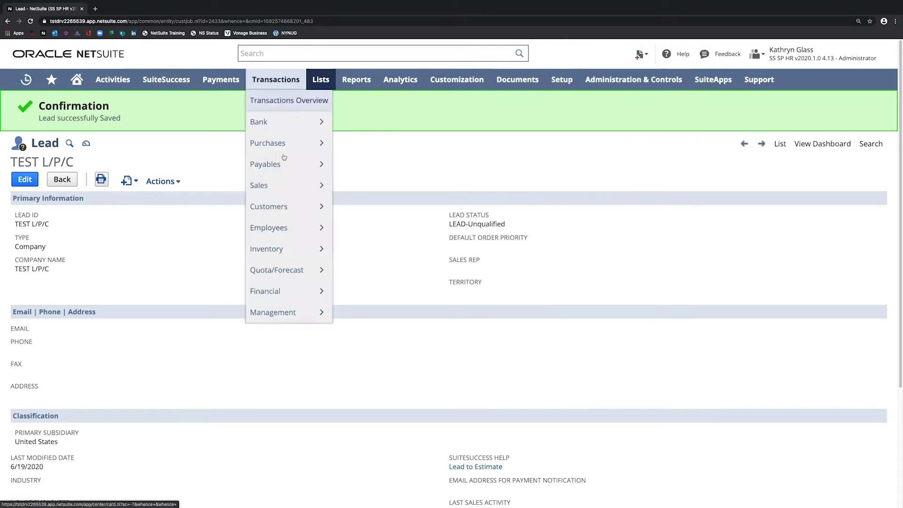
pyautogui.moveTo(289, 194)
pyautogui.moveTo(386, 188)
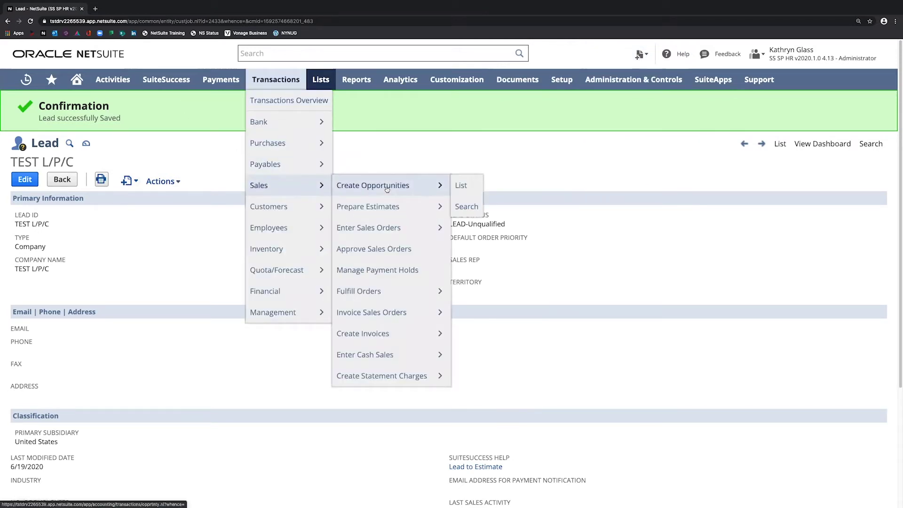
pyautogui.rightClick(387, 188)
pyautogui.click(404, 193)
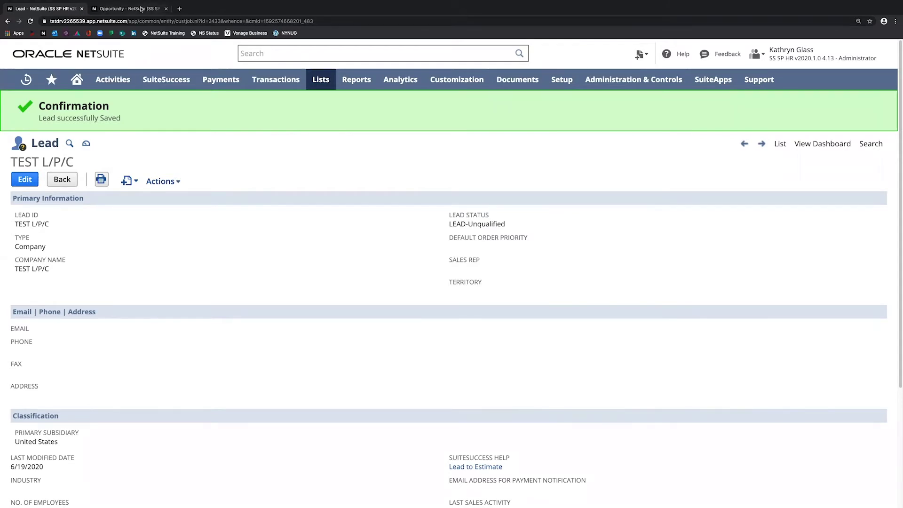
pyautogui.hotkey('ctrl', 'Tab')
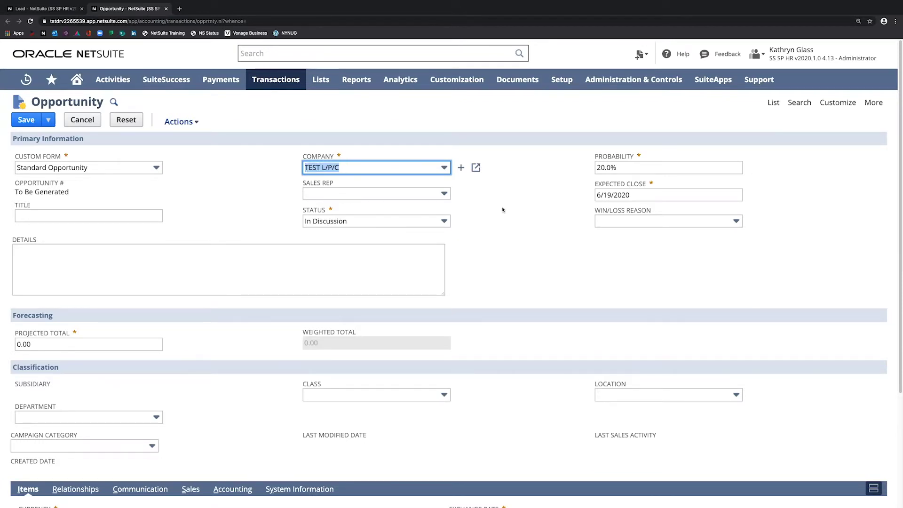
# Keep TEST L/P/C as the opportunity's company and assign the first sales representative in the list
pyautogui.press('Tab')
pyautogui.click(347, 194)
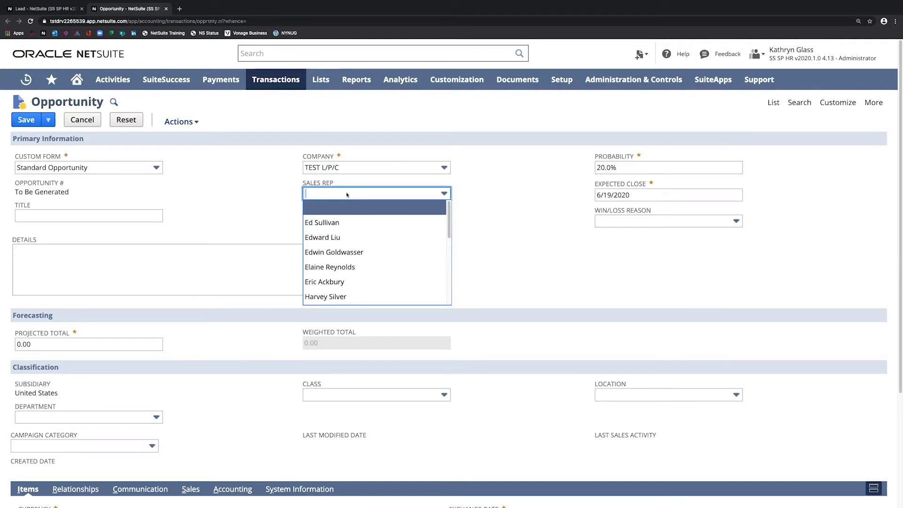
pyautogui.click(223, 182)
pyautogui.click(364, 198)
pyautogui.press('Down')
pyautogui.press('Return')
pyautogui.click(211, 206)
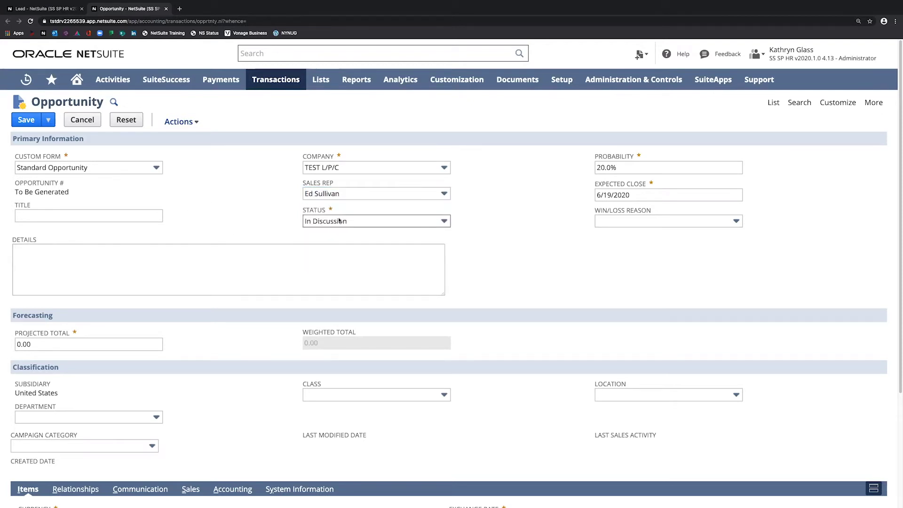
# Try the opportunity statuses Identified Decision Makers, Proposal, In Negotiation and Purchasing, and return the status to In Discussion
pyautogui.click(376, 221)
pyautogui.click(376, 226)
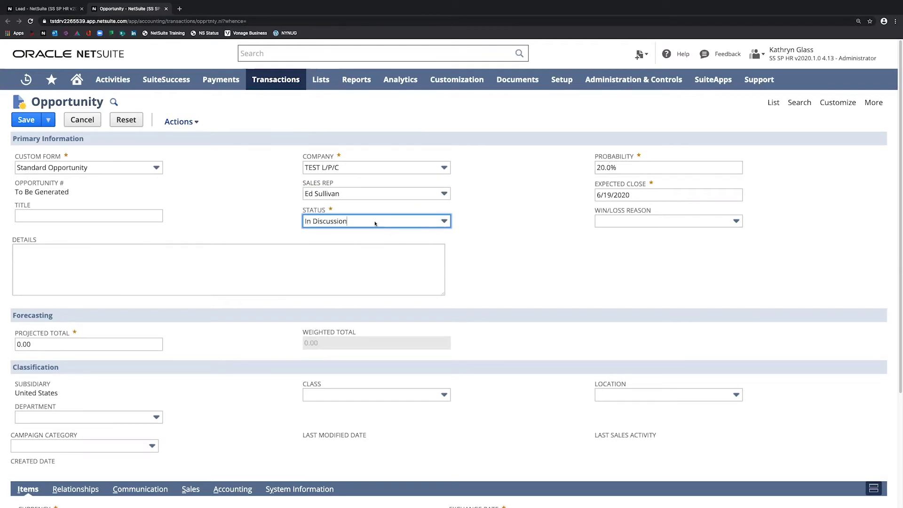
pyautogui.click(376, 224)
pyautogui.click(354, 253)
pyautogui.click(385, 221)
pyautogui.click(356, 265)
pyautogui.click(376, 221)
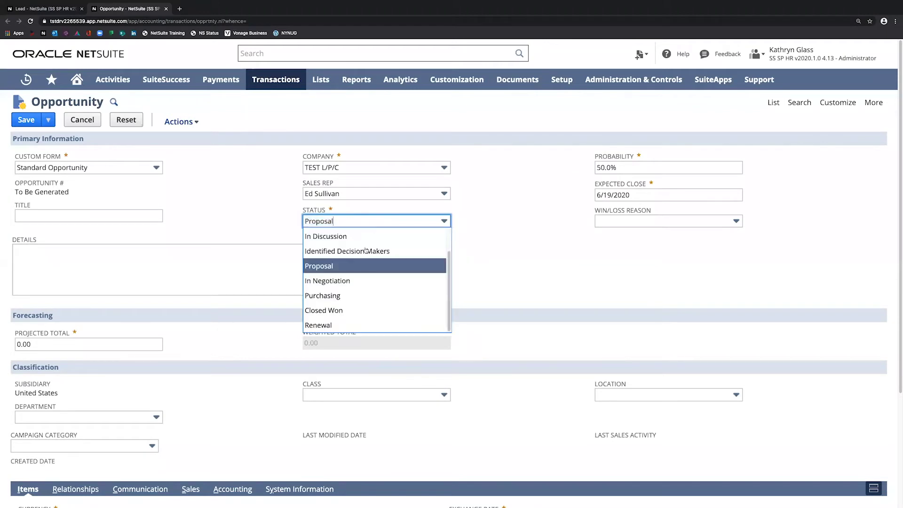
pyautogui.click(352, 281)
pyautogui.click(380, 222)
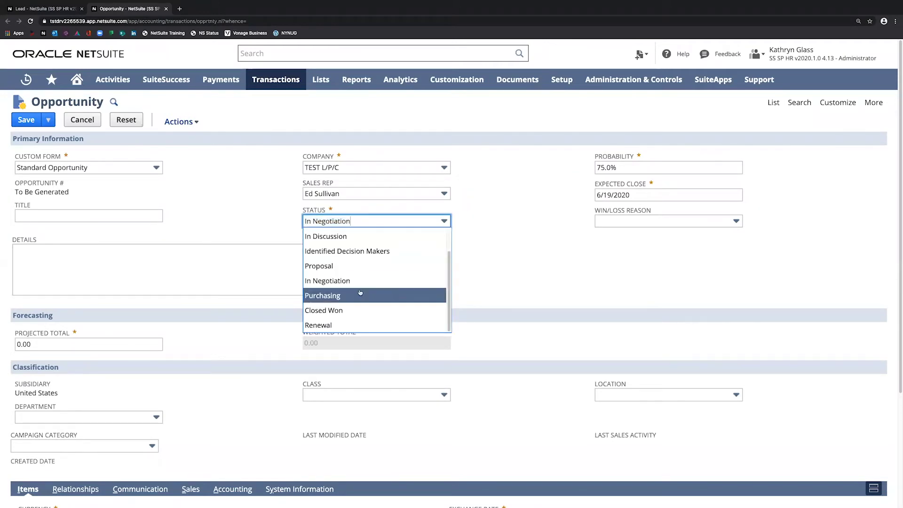
pyautogui.click(360, 295)
pyautogui.click(381, 224)
pyautogui.click(366, 237)
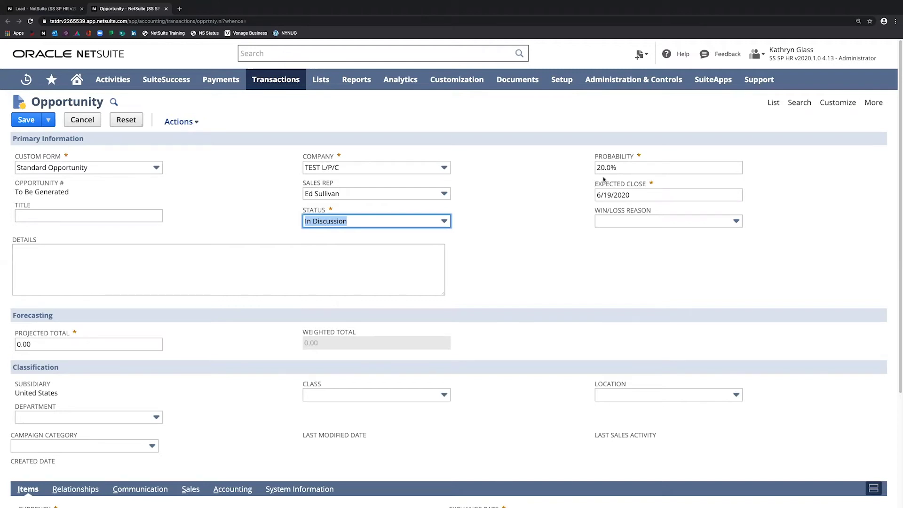
# Add the Dell 24" U2415 UltraSharp LED Monitor to the opportunity's items with a quantity of 10
pyautogui.scroll(-5, 96, 360)
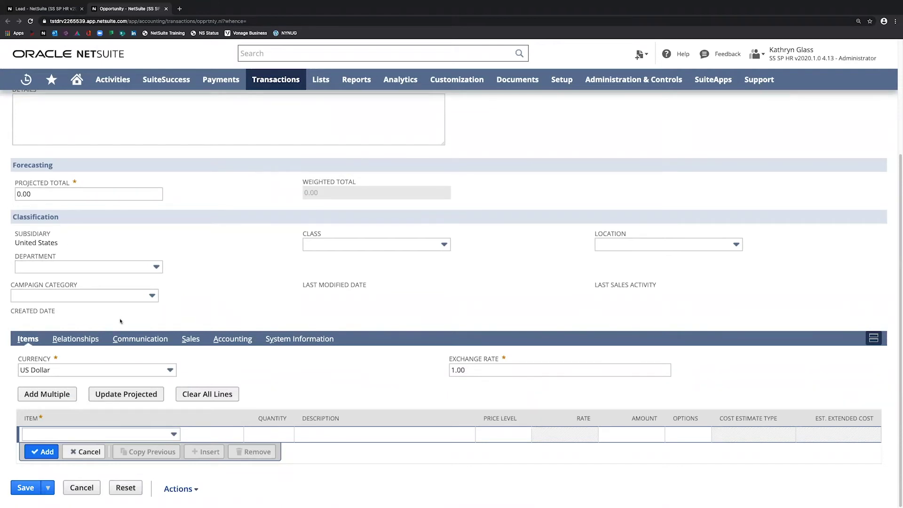
pyautogui.click(100, 434)
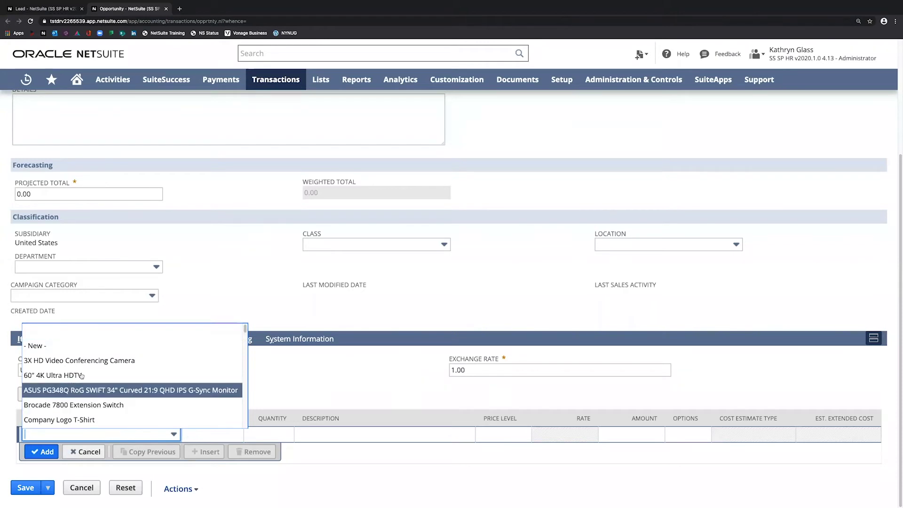
pyautogui.scroll(-2, 103, 380)
pyautogui.click(103, 374)
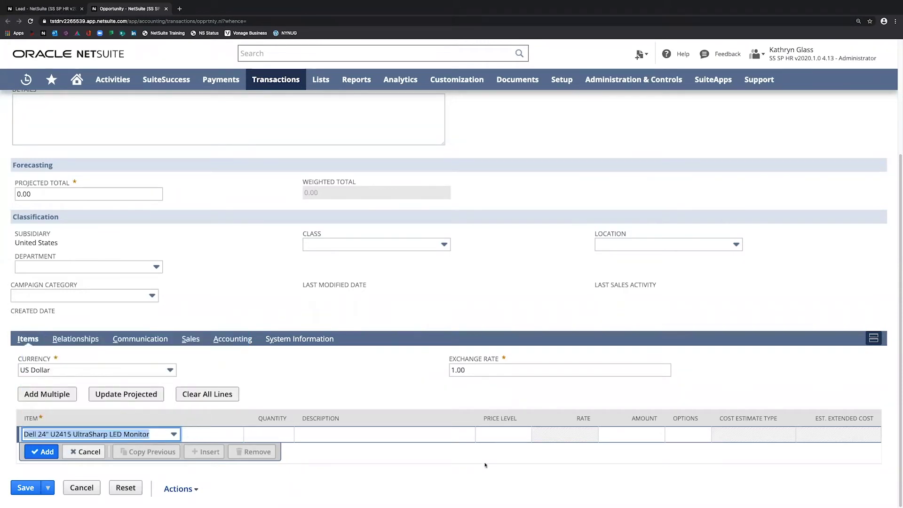
pyautogui.click(242, 433)
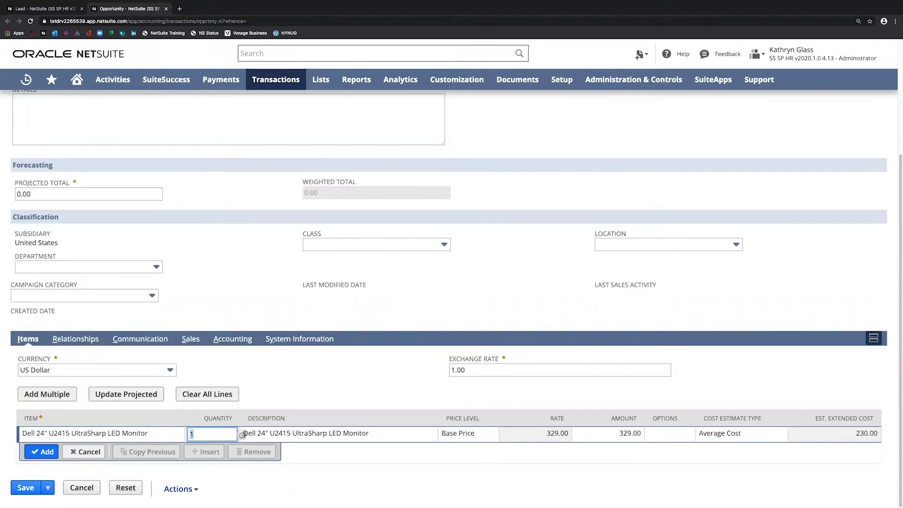
pyautogui.write('10')
pyautogui.press('Tab')
pyautogui.press('Tab')
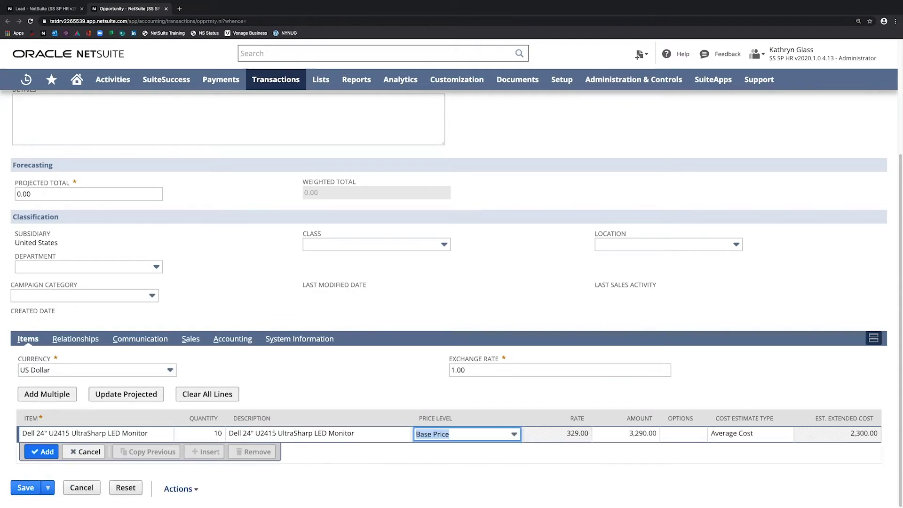
pyautogui.click(41, 452)
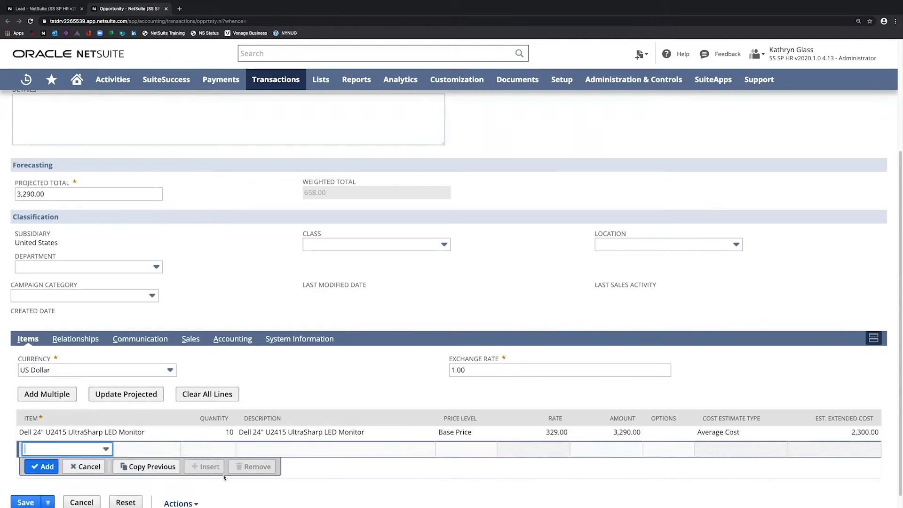
# Check the opportunity's projected and weighted totals against its status and probability
pyautogui.scroll(3, 331, 323)
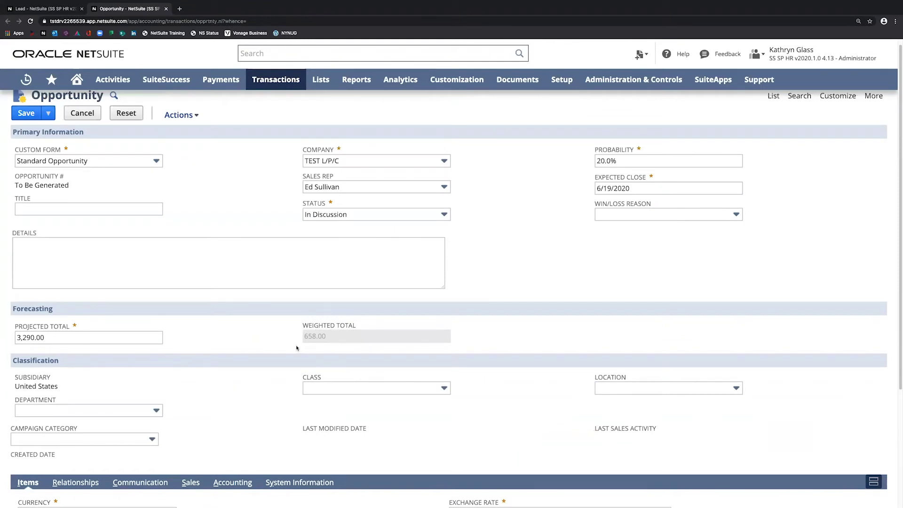
pyautogui.click(28, 336)
pyautogui.click(324, 214)
pyautogui.click(325, 228)
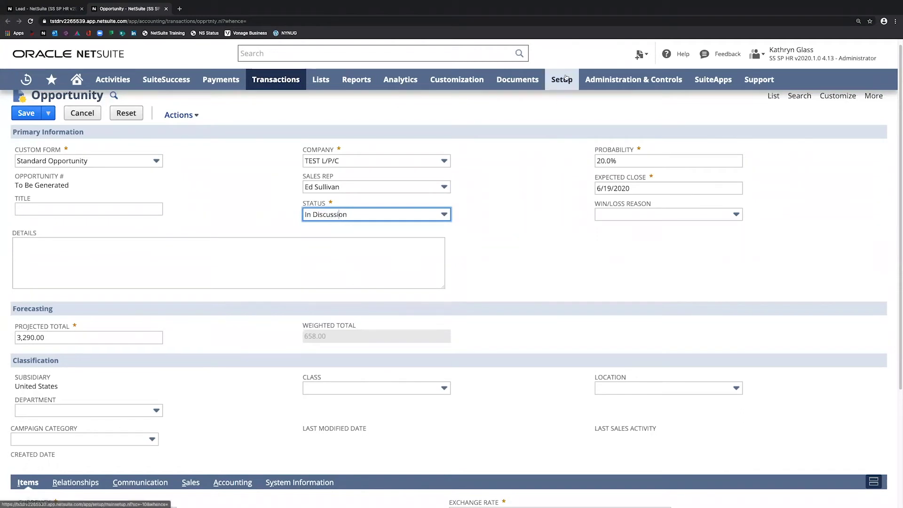
# Examine the stages and probabilities on the sales setup's Customer Status List in a separate tab, and close it
pyautogui.moveTo(562, 80)
pyautogui.moveTo(580, 210)
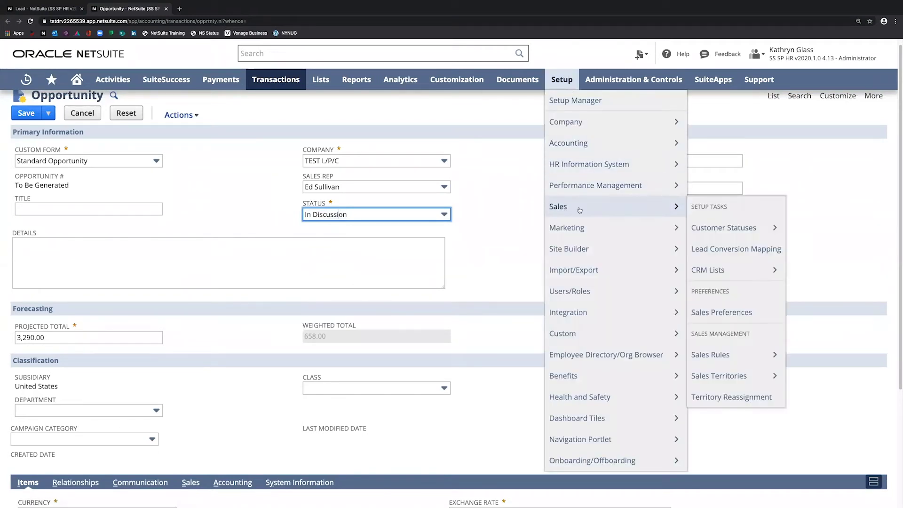
pyautogui.rightClick(730, 227)
pyautogui.click(753, 232)
pyautogui.hotkey('ctrl', 'Tab')
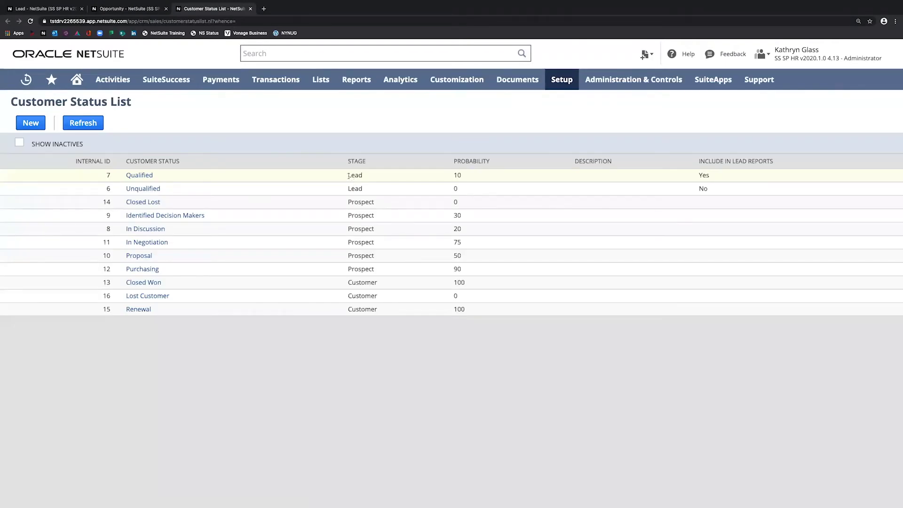
pyautogui.moveTo(349, 176); pyautogui.dragTo(484, 351)
pyautogui.click(384, 307)
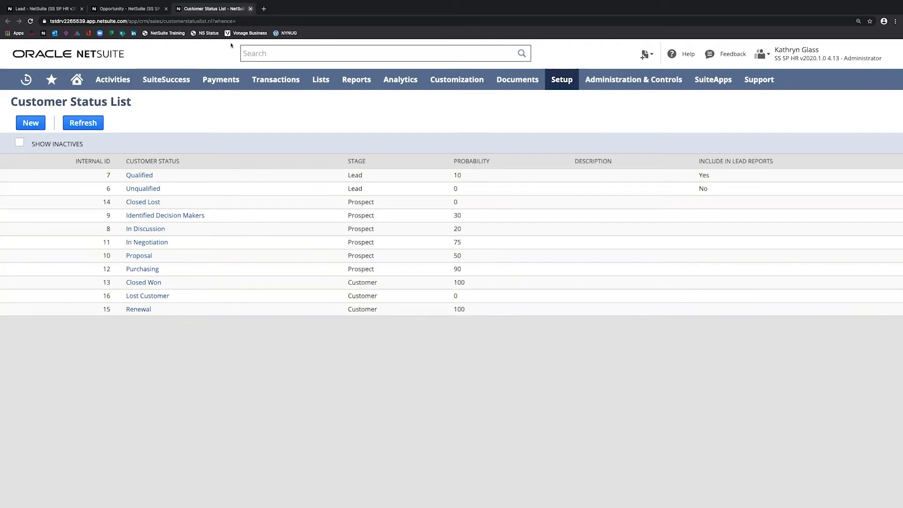
pyautogui.click(251, 8)
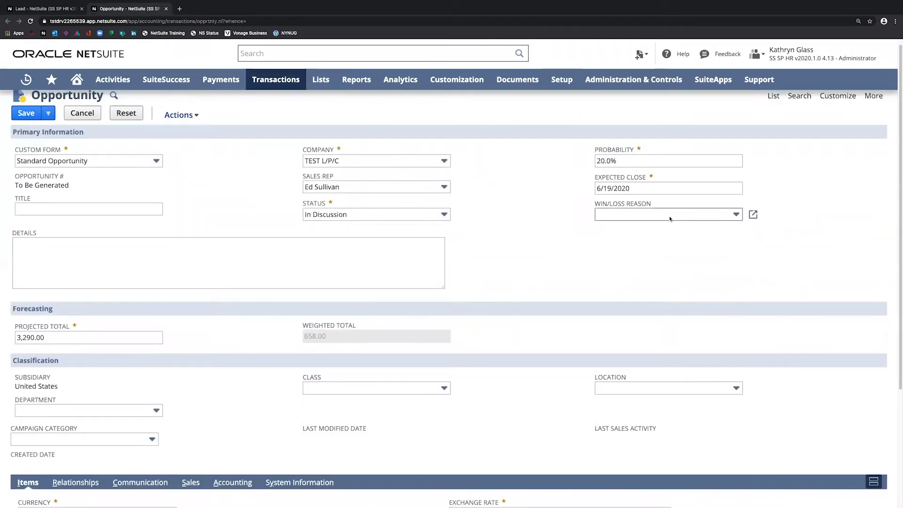
# Save the TEST L/P/C opportunity after checking its item line
pyautogui.scroll(-3, 659, 271)
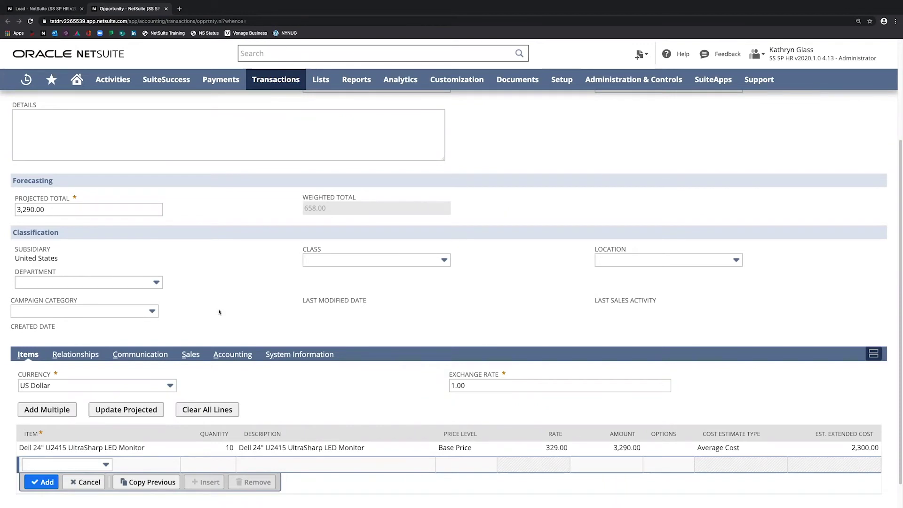
pyautogui.scroll(3, 222, 320)
pyautogui.click(26, 120)
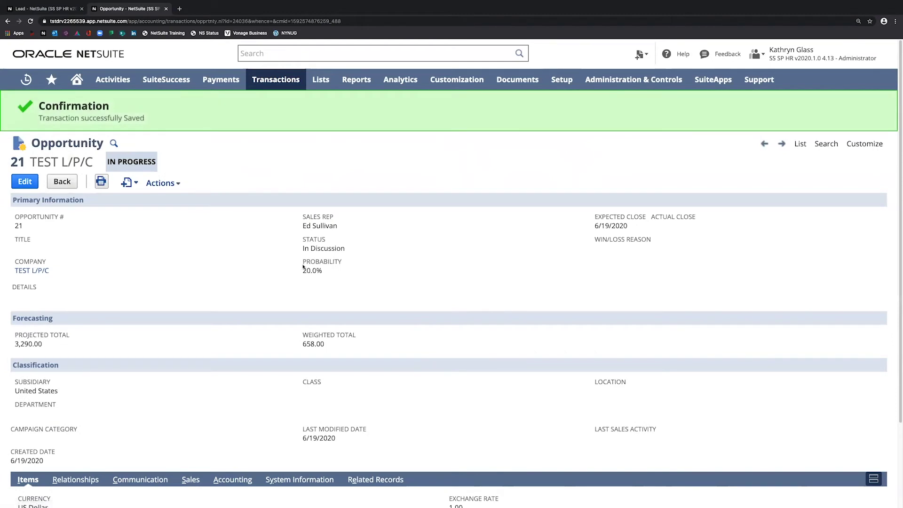
# Check the status and probability on the saved opportunity
pyautogui.tripleClick(320, 249)
pyautogui.moveTo(303, 271); pyautogui.dragTo(323, 271)
pyautogui.click(211, 263)
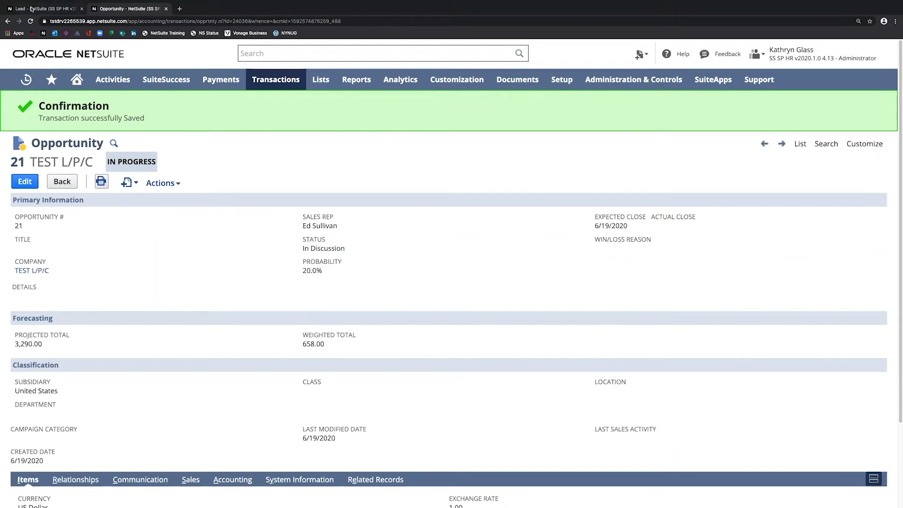
# Reload the TEST L/P/C company record and check its stage, status, probability and the opportunities in its sales details
pyautogui.hotkey('ctrl', 'shift', 'Tab')
pyautogui.click(30, 21)
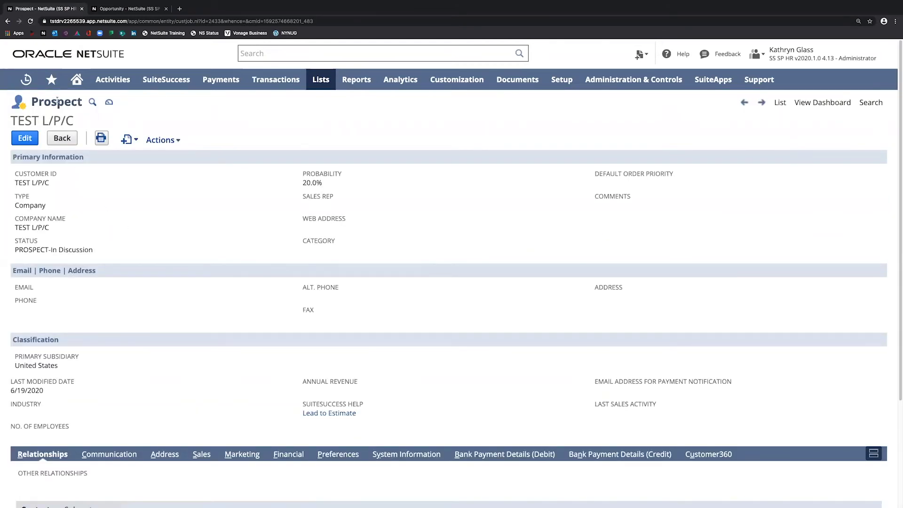
pyautogui.doubleClick(72, 251)
pyautogui.moveTo(72, 251); pyautogui.dragTo(12, 259)
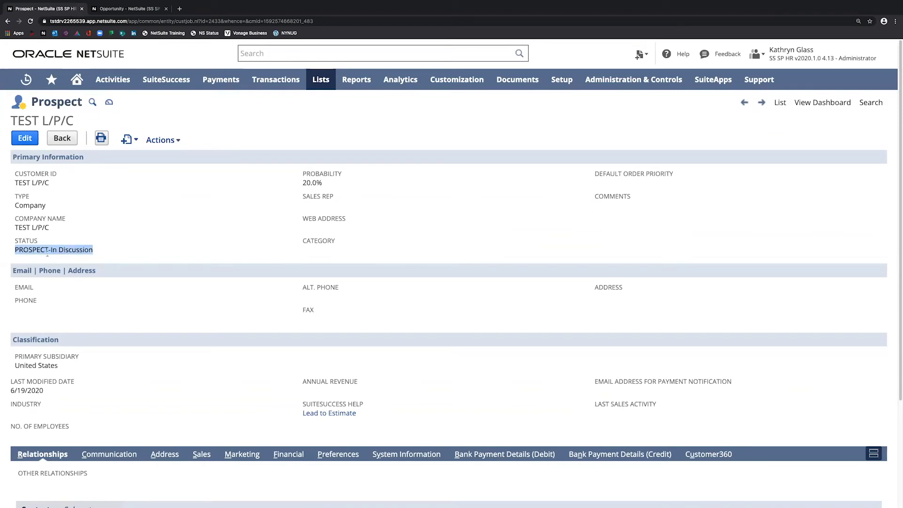
pyautogui.doubleClick(312, 183)
pyautogui.click(248, 252)
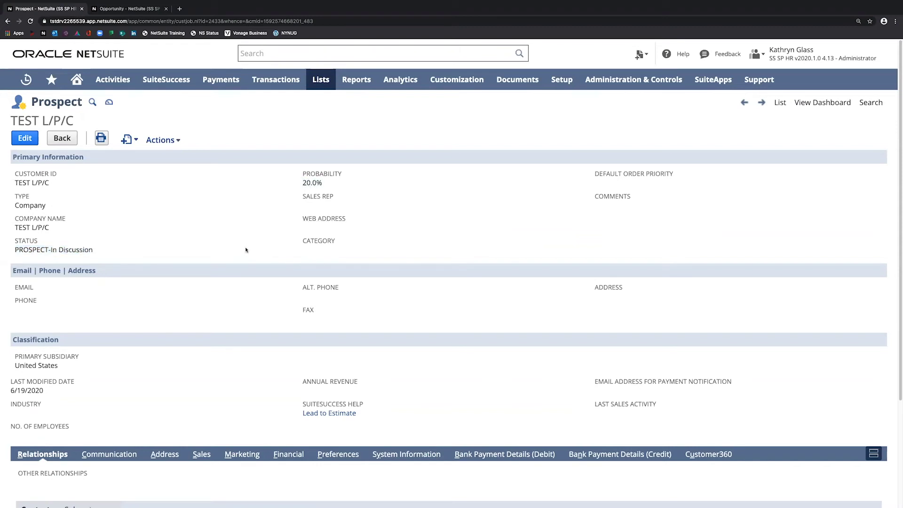
pyautogui.scroll(-3, 246, 250)
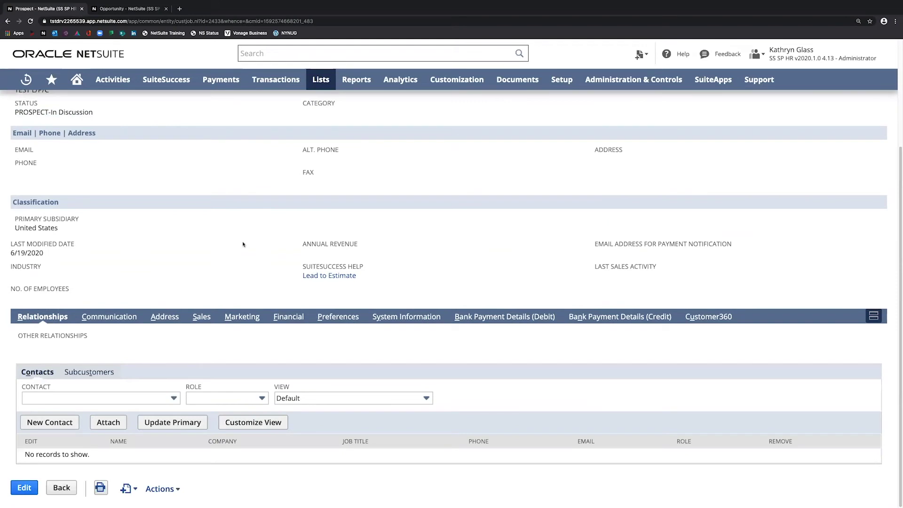
pyautogui.click(197, 317)
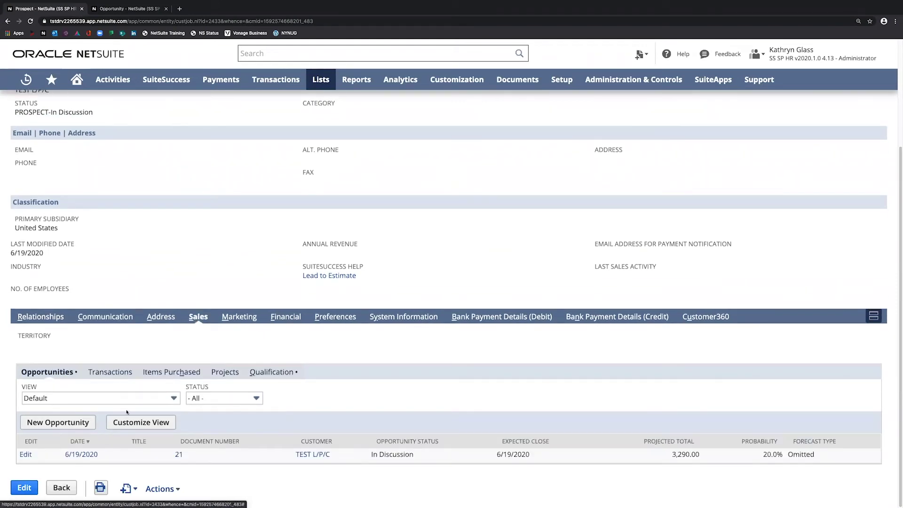
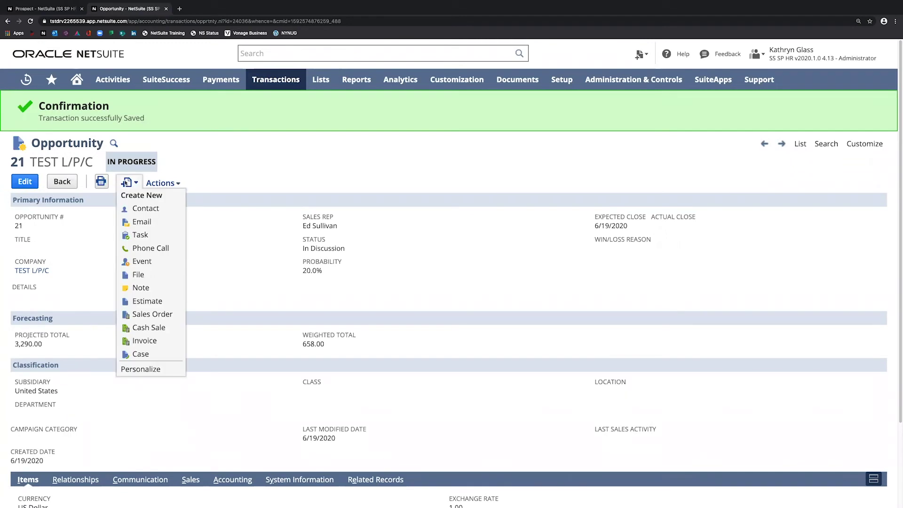
# Start a new estimate from the saved opportunity and check the estimate's status, keeping it at Proposal
pyautogui.click(147, 304)
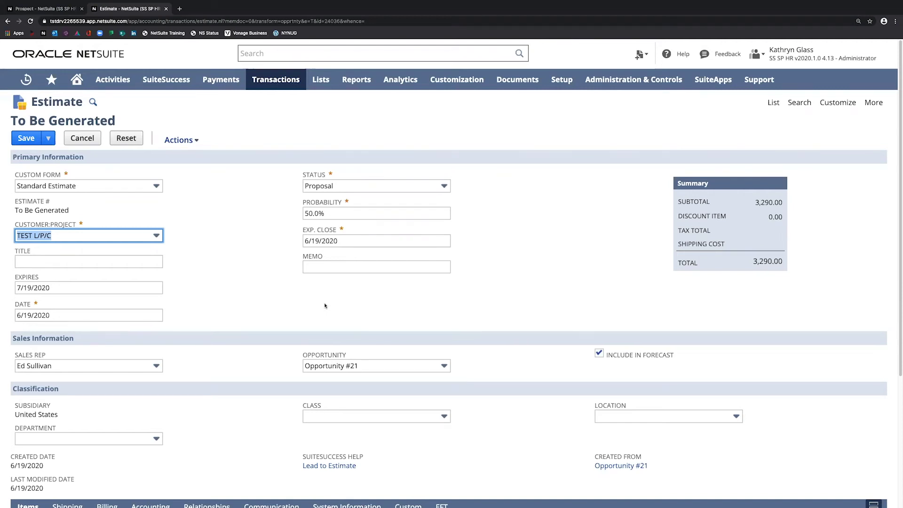
pyautogui.click(333, 185)
pyautogui.click(335, 186)
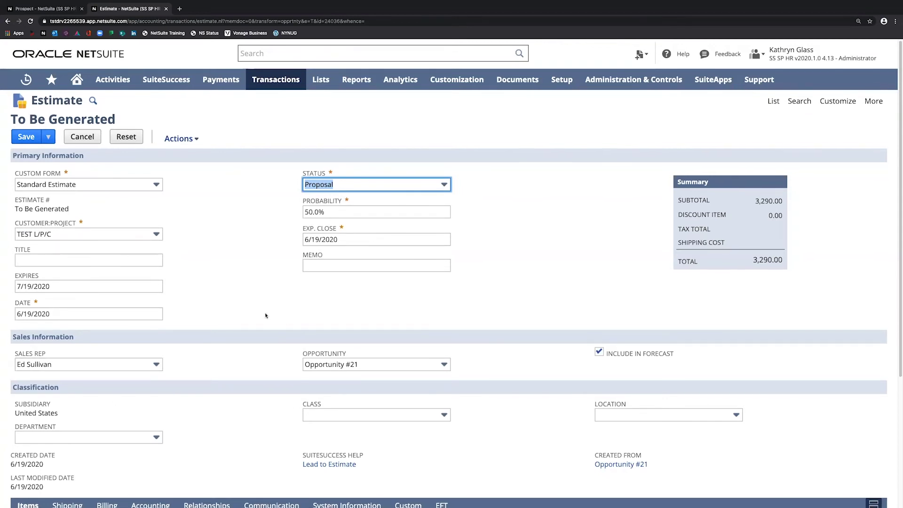
# Save the new TEST L/P/C estimate after checking its item line
pyautogui.scroll(-4, 264, 314)
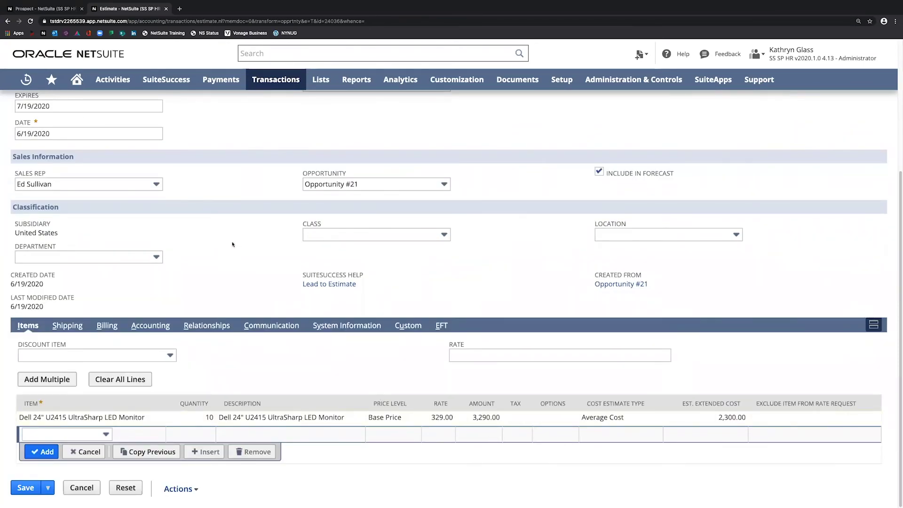
pyautogui.scroll(4, 233, 245)
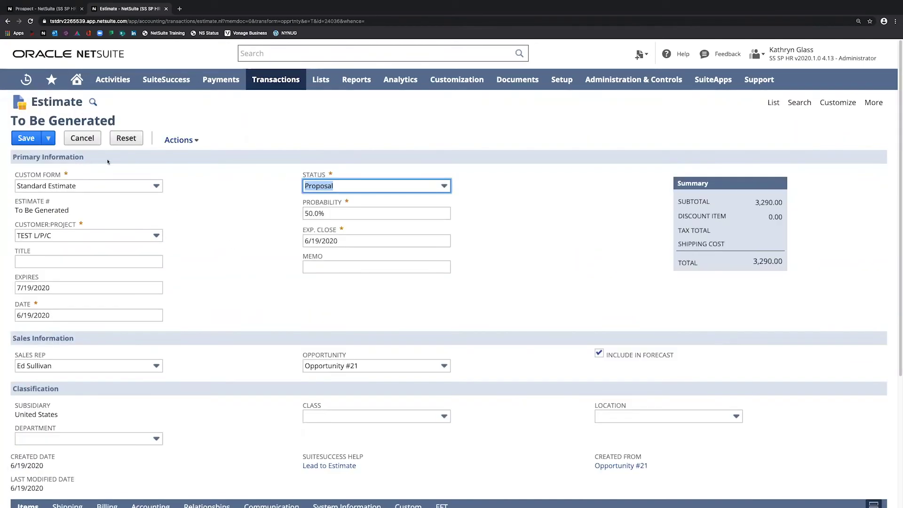
pyautogui.click(24, 139)
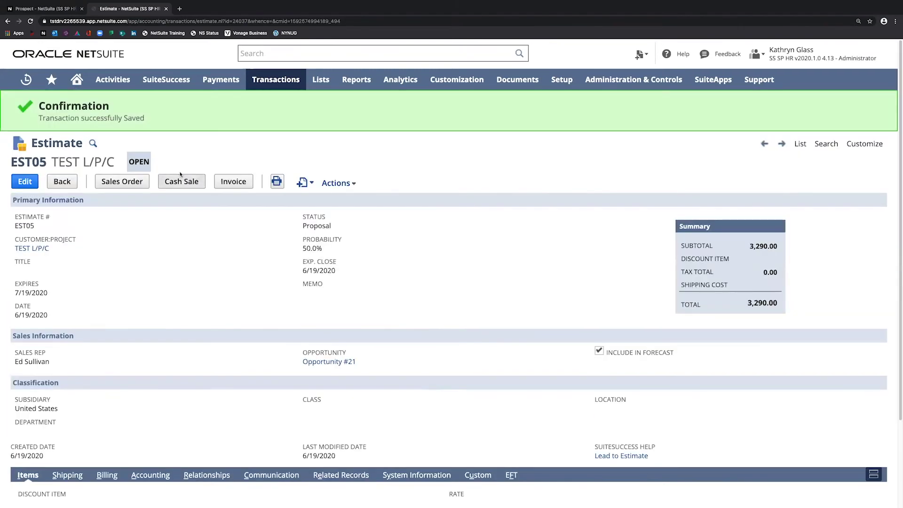
# Reload the TEST L/P/C company record and check its status, probability, and the opportunities and transactions in its sales details
pyautogui.click(56, 9)
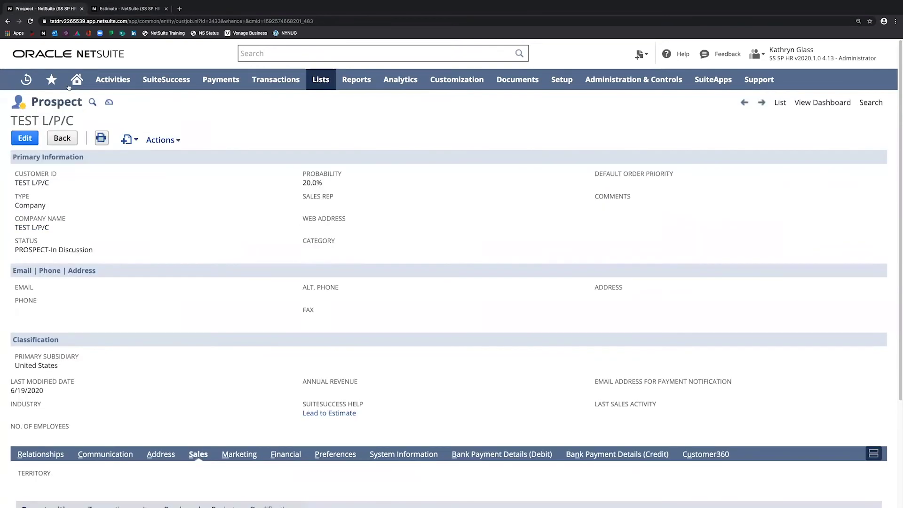
pyautogui.click(30, 21)
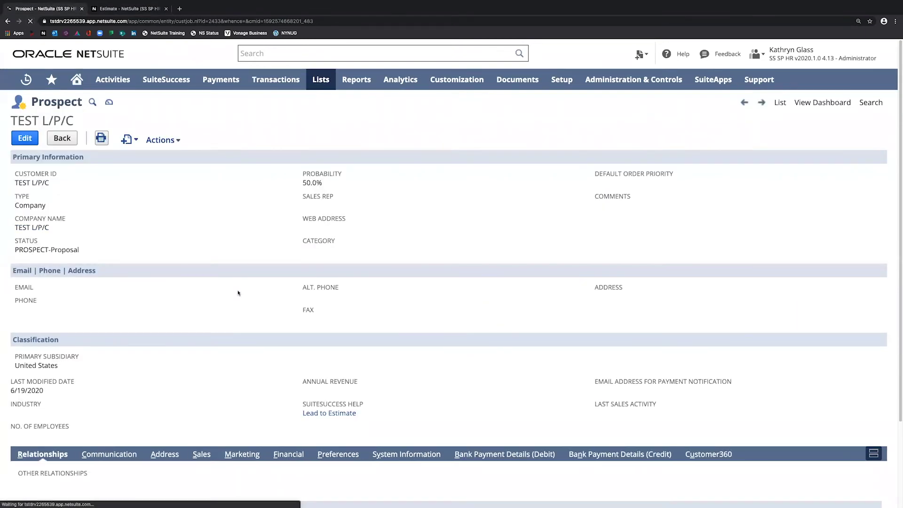
pyautogui.tripleClick(45, 250)
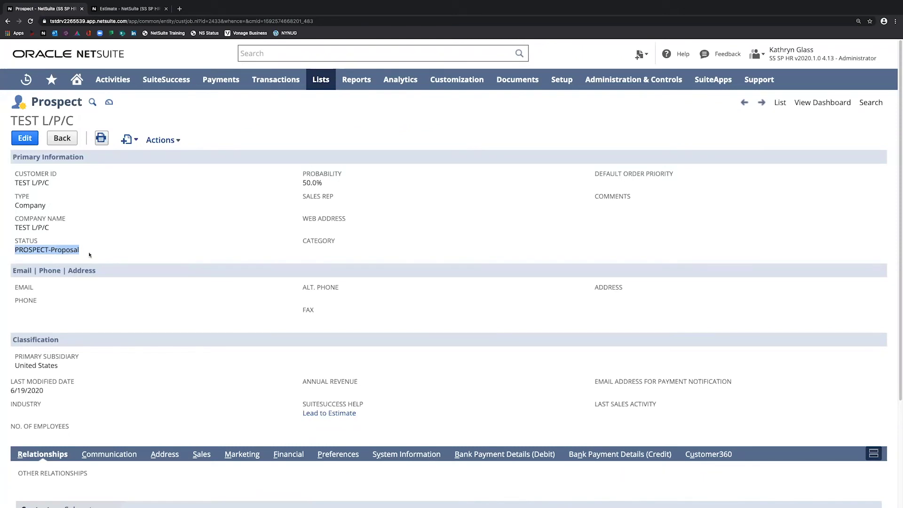
pyautogui.moveTo(302, 182); pyautogui.dragTo(323, 183)
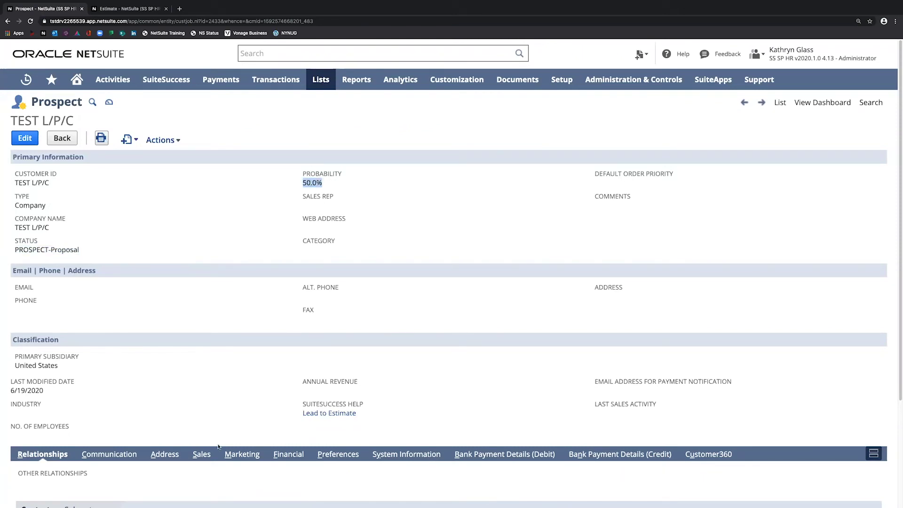
pyautogui.scroll(-3, 206, 390)
pyautogui.click(193, 318)
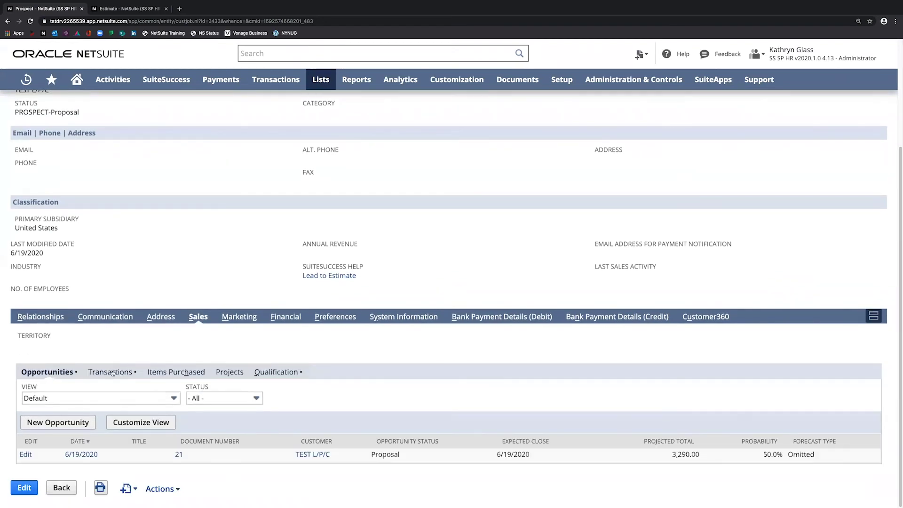
pyautogui.click(112, 373)
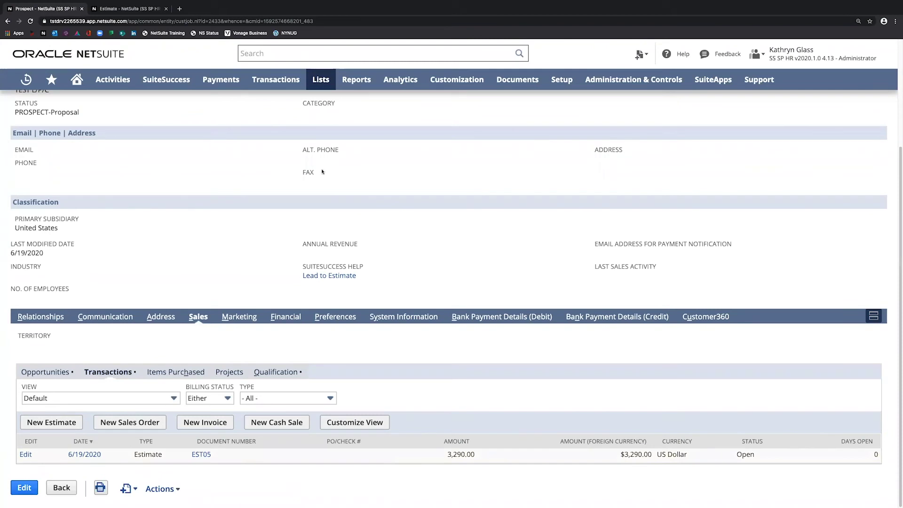
# Start a sales order from the saved TEST L/P/C estimate and check its item line
pyautogui.click(123, 8)
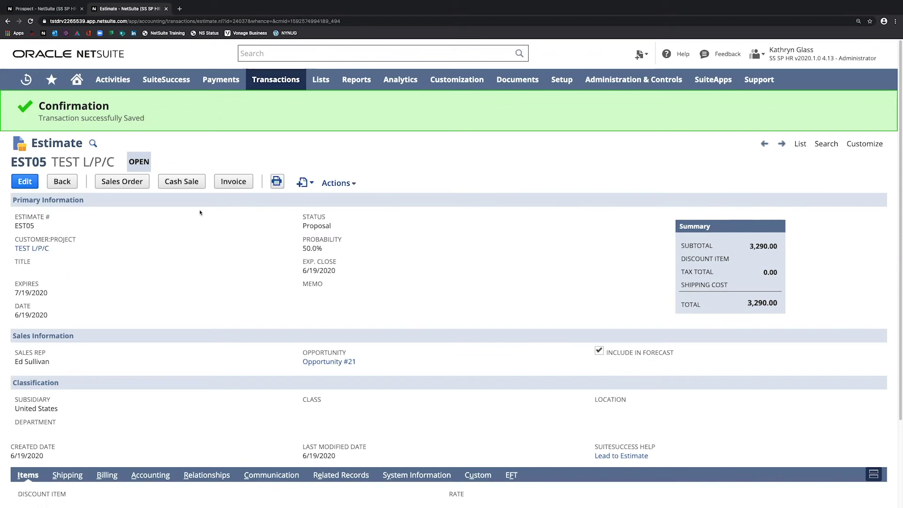
pyautogui.click(122, 181)
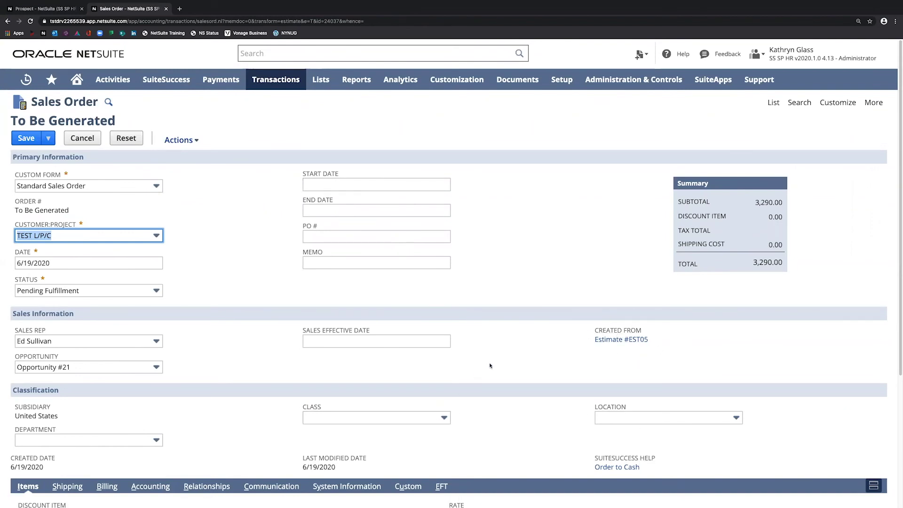
pyautogui.scroll(-1, 206, 390)
pyautogui.scroll(-3, 206, 390)
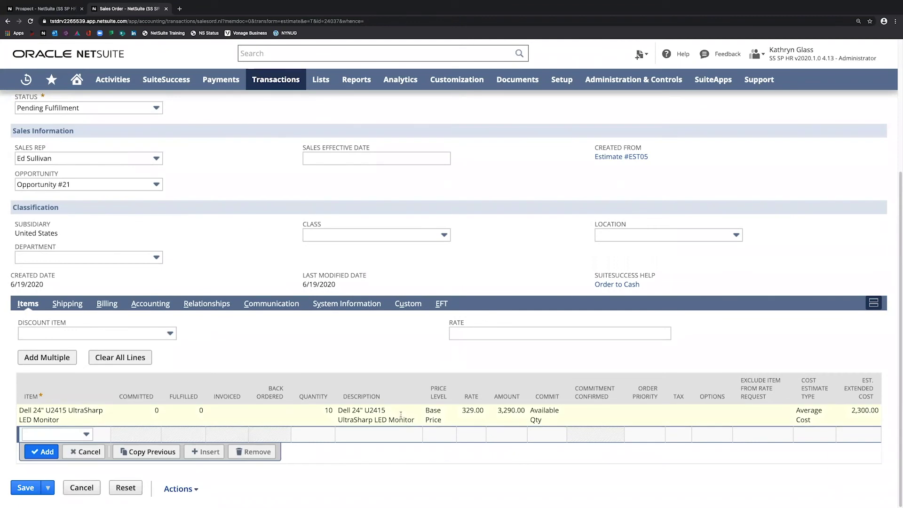
pyautogui.scroll(4, 89, 301)
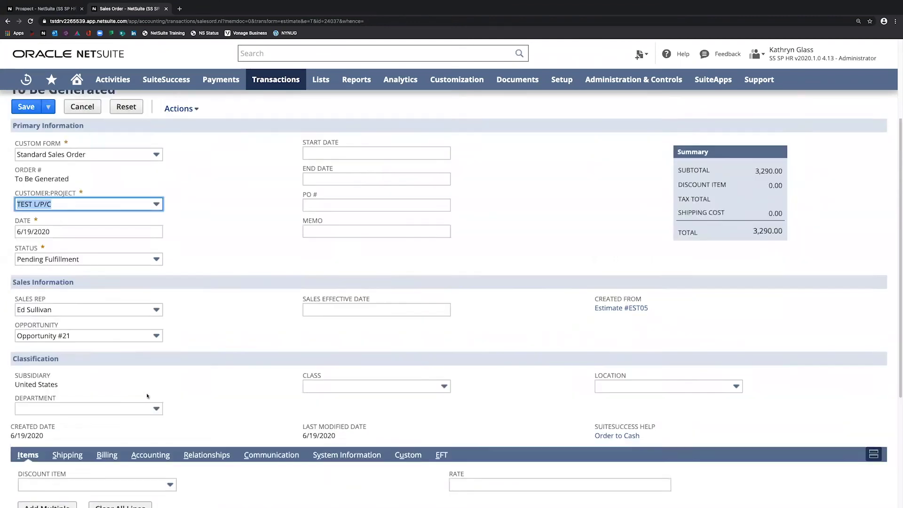
# Keep the sales order's status at Pending Fulfillment and save the order
pyautogui.click(89, 292)
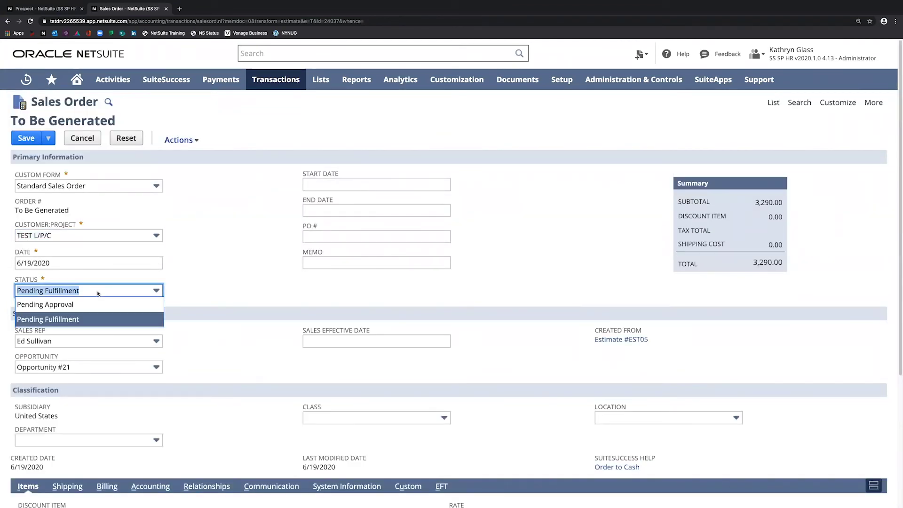
pyautogui.click(56, 316)
pyautogui.click(26, 138)
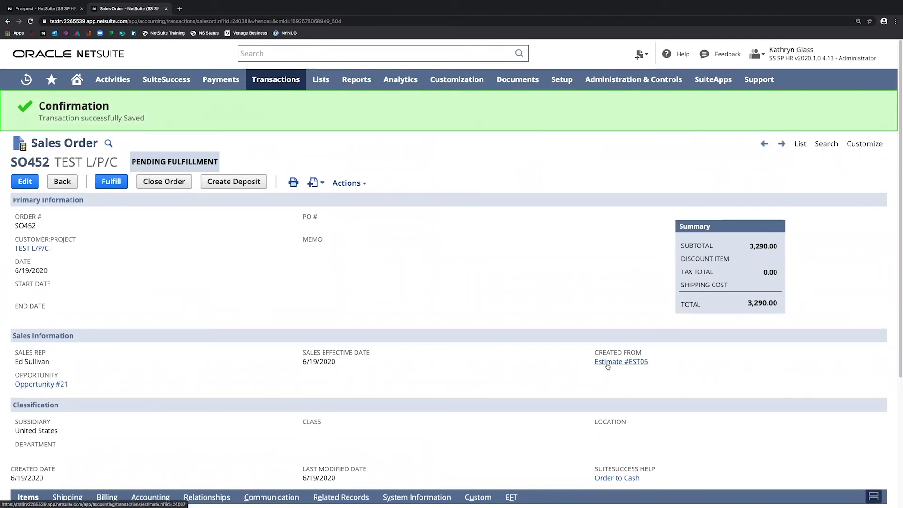
# Reload the TEST L/P/C company record and check its stage and status
pyautogui.click(53, 13)
pyautogui.scroll(3, 45, 92)
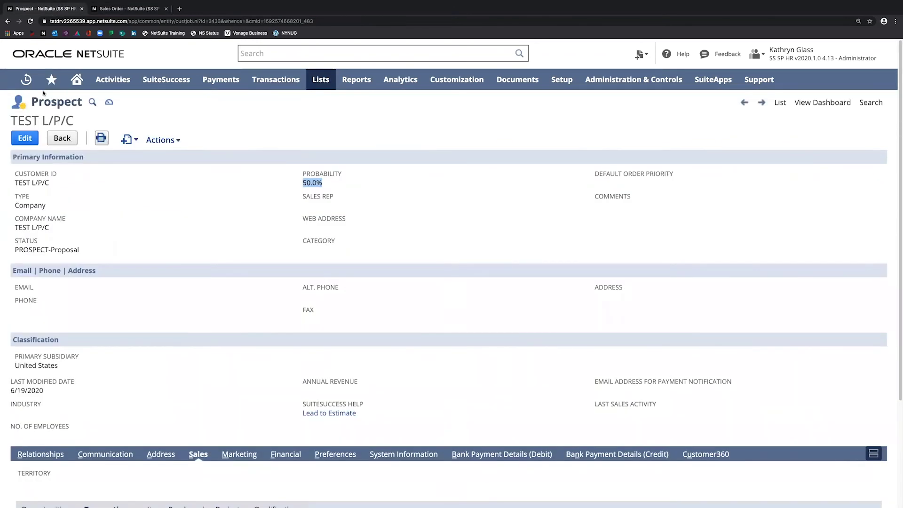
pyautogui.click(31, 21)
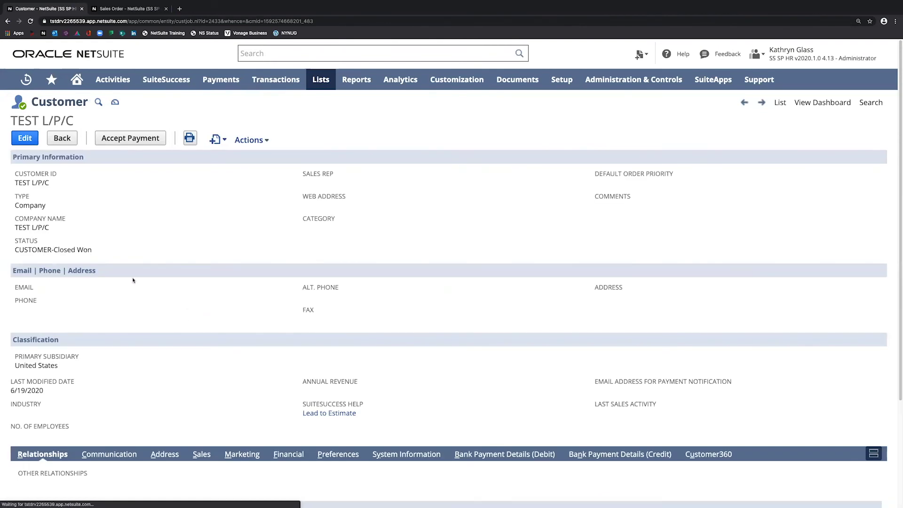
pyautogui.tripleClick(35, 250)
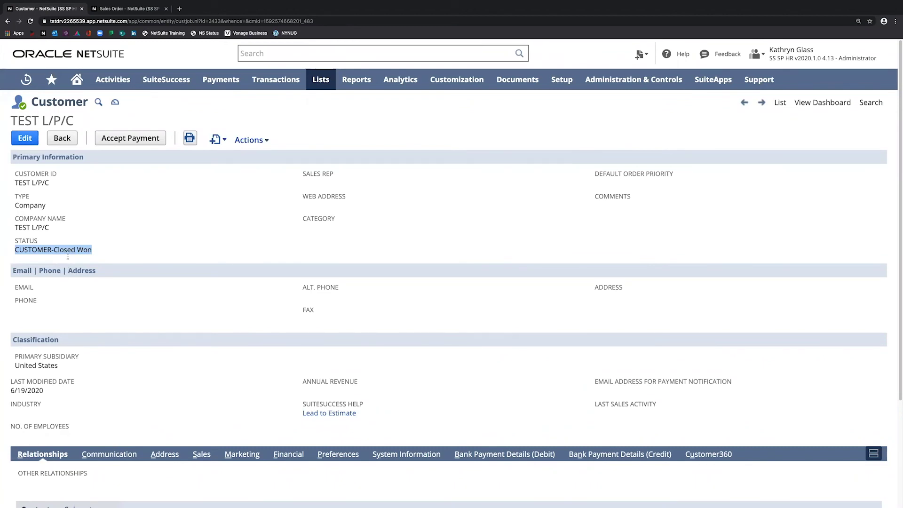
# Review the transactions and qualification details in the company record's sales information
pyautogui.scroll(-3, 198, 320)
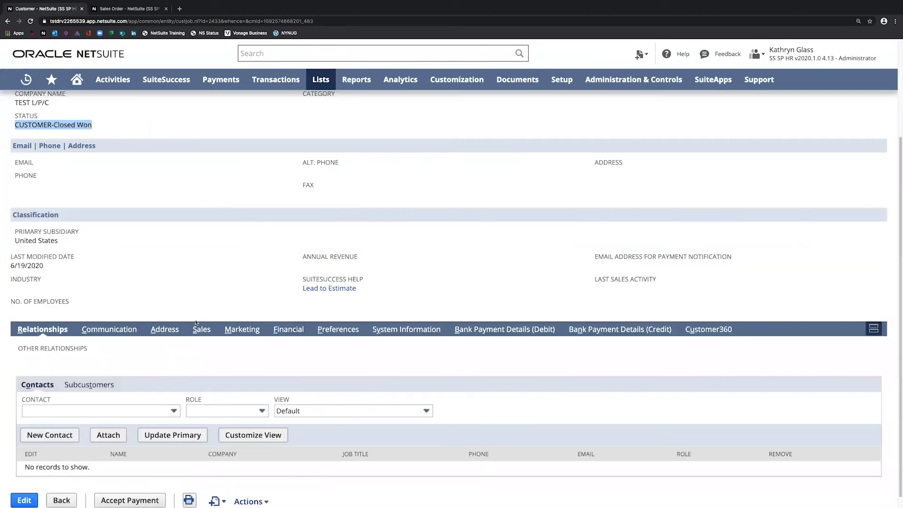
pyautogui.click(198, 331)
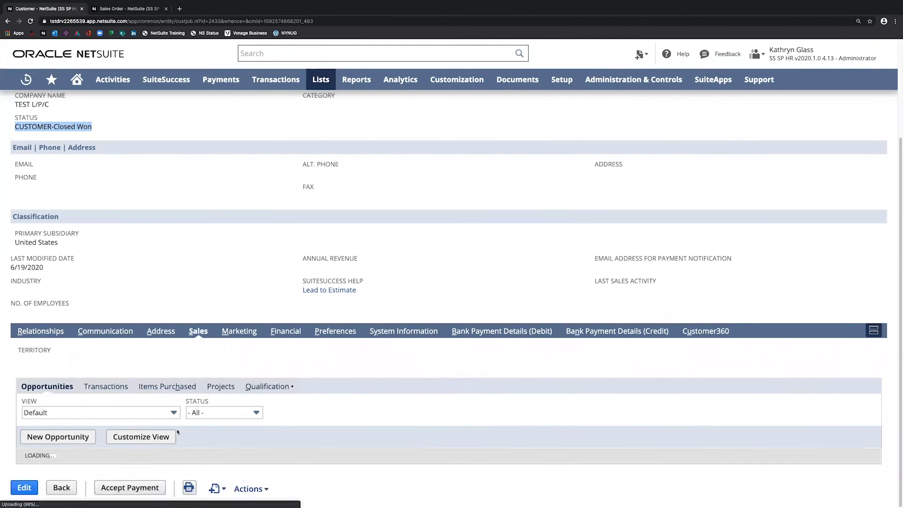
pyautogui.click(112, 385)
pyautogui.scroll(-1, 149, 454)
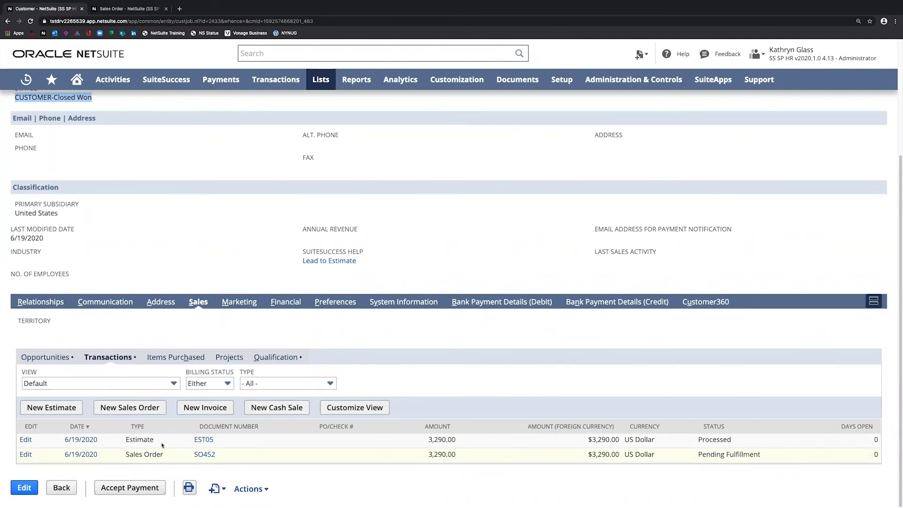
pyautogui.click(269, 360)
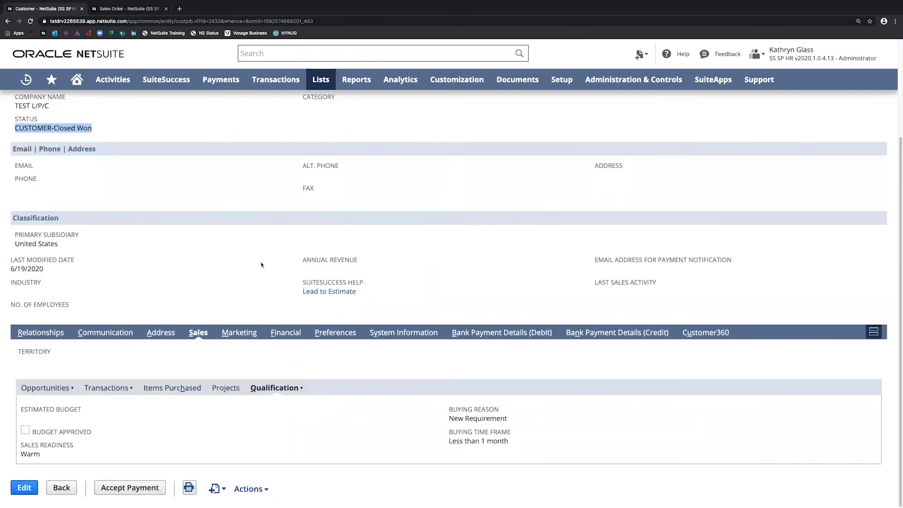
pyautogui.scroll(3, 262, 265)
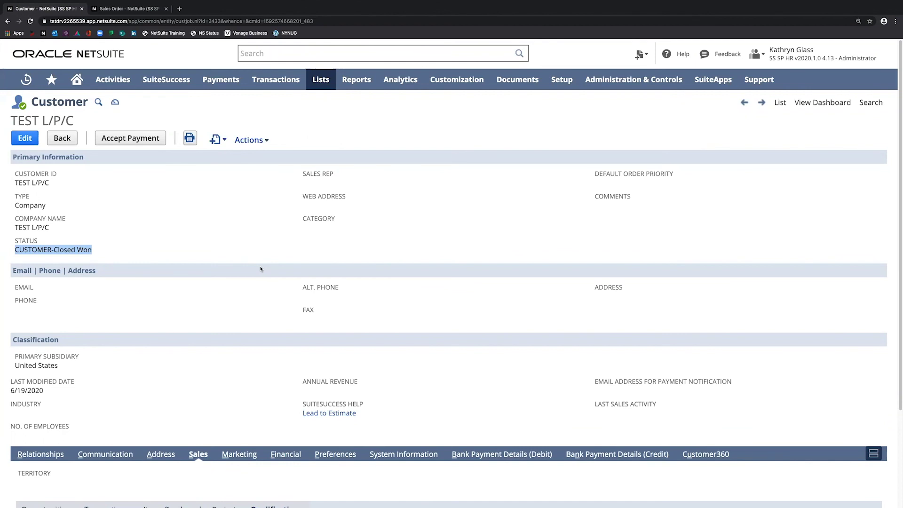
pyautogui.moveTo(290, 75)
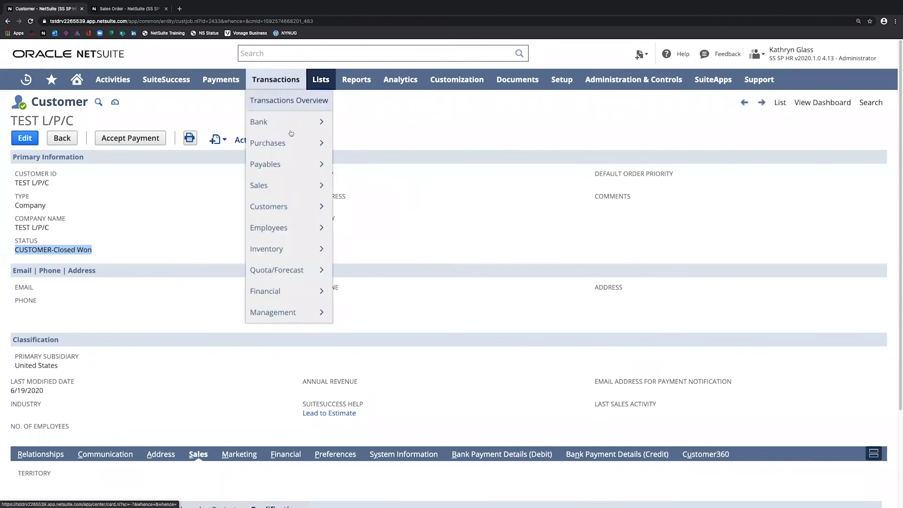
pyautogui.moveTo(291, 141)
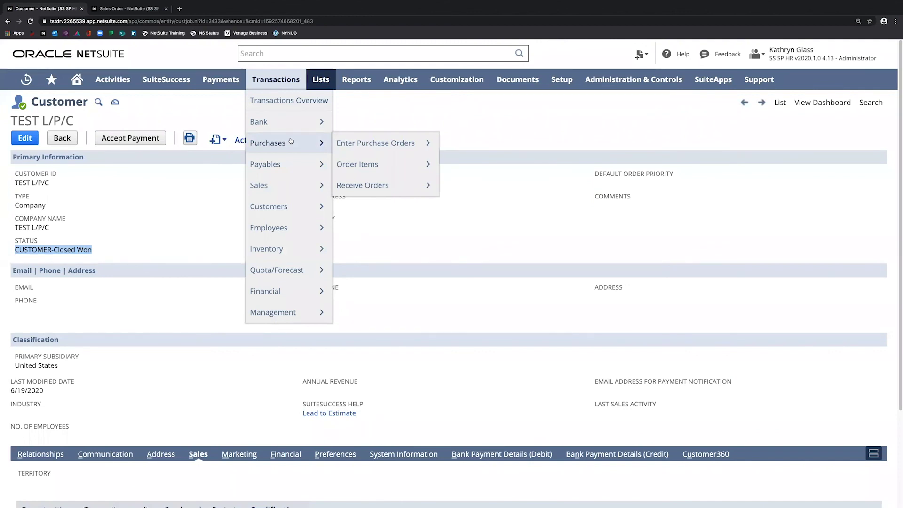
pyautogui.moveTo(294, 183)
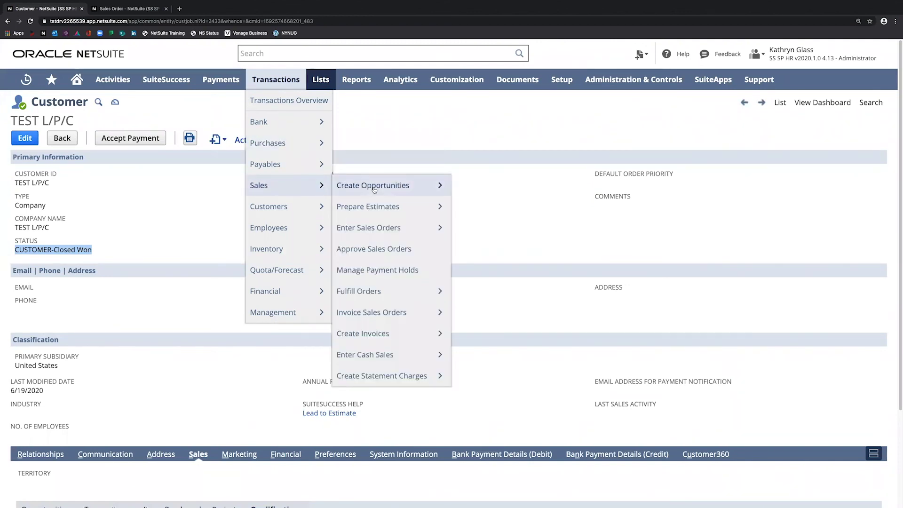
pyautogui.moveTo(371, 208)
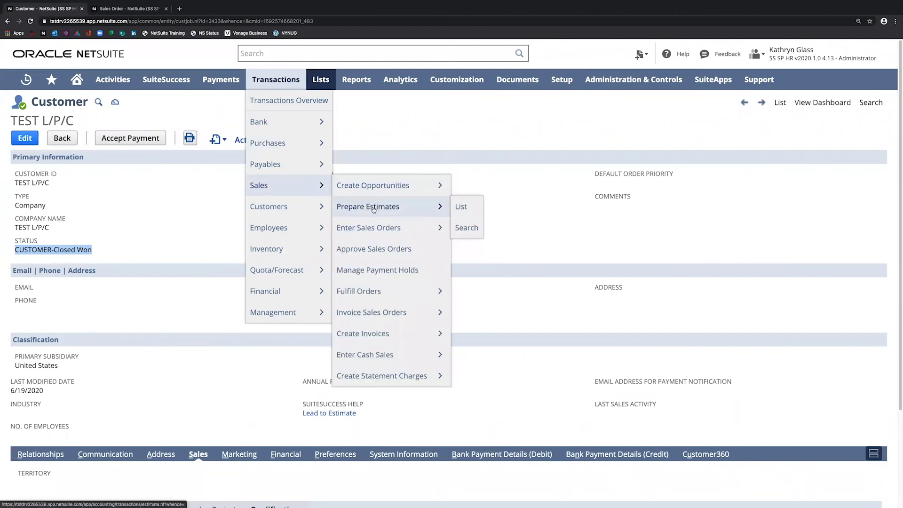